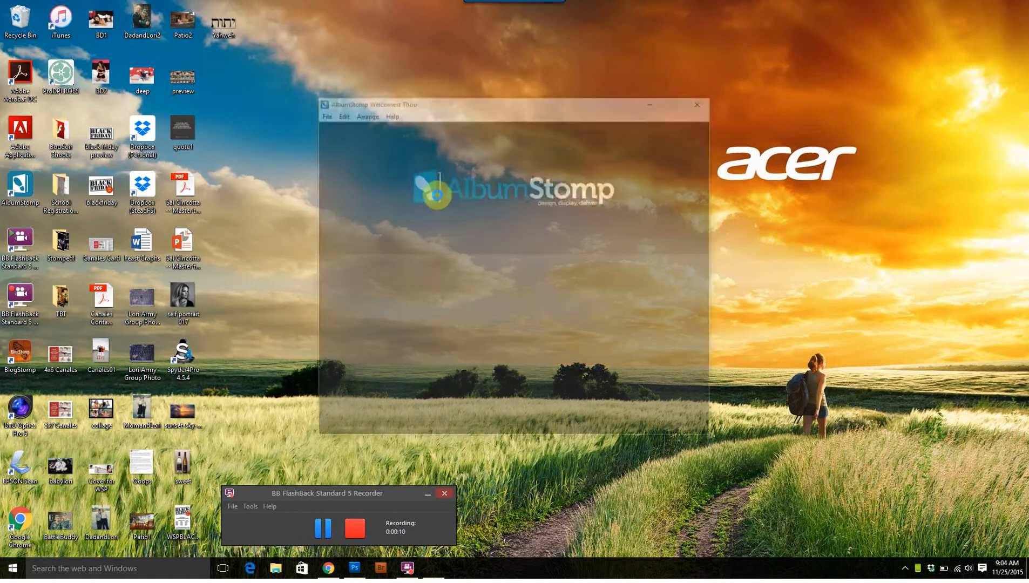
Step: Start a new album project from the 10 x 10 inches size
{"action": "left_click", "coordinate": [458, 332]}
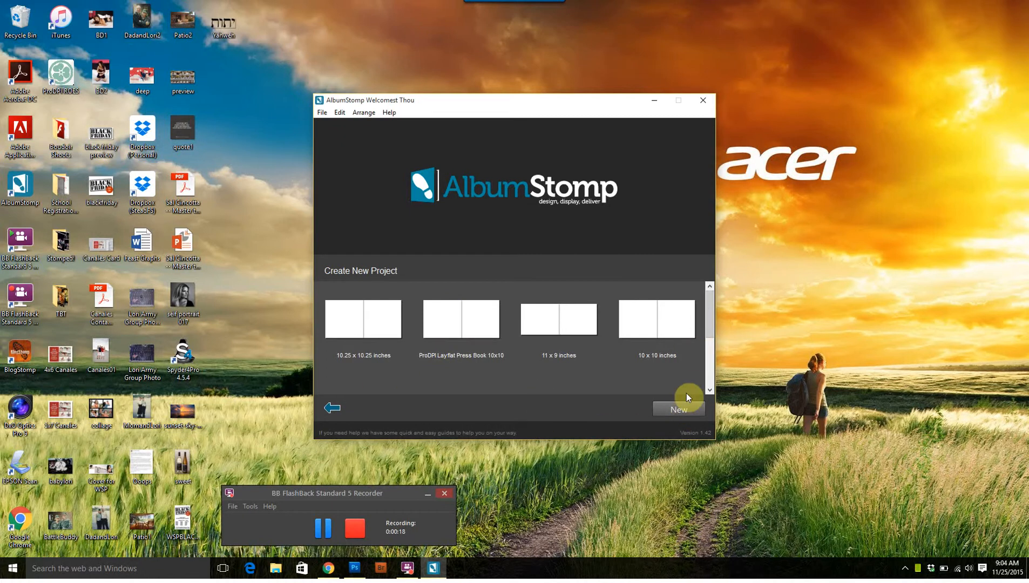
{"action": "mouse_move", "coordinate": [709, 325]}
{"action": "left_mouse_down"}
{"action": "mouse_move", "coordinate": [705, 371]}
{"action": "mouse_move", "coordinate": [705, 309]}
{"action": "left_mouse_up"}
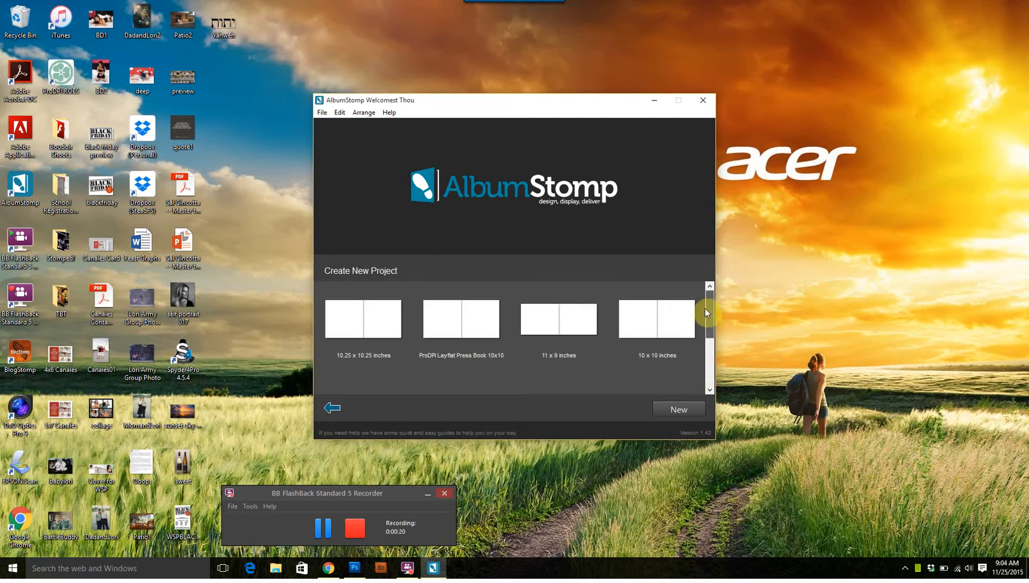
{"action": "double_click", "coordinate": [678, 318]}
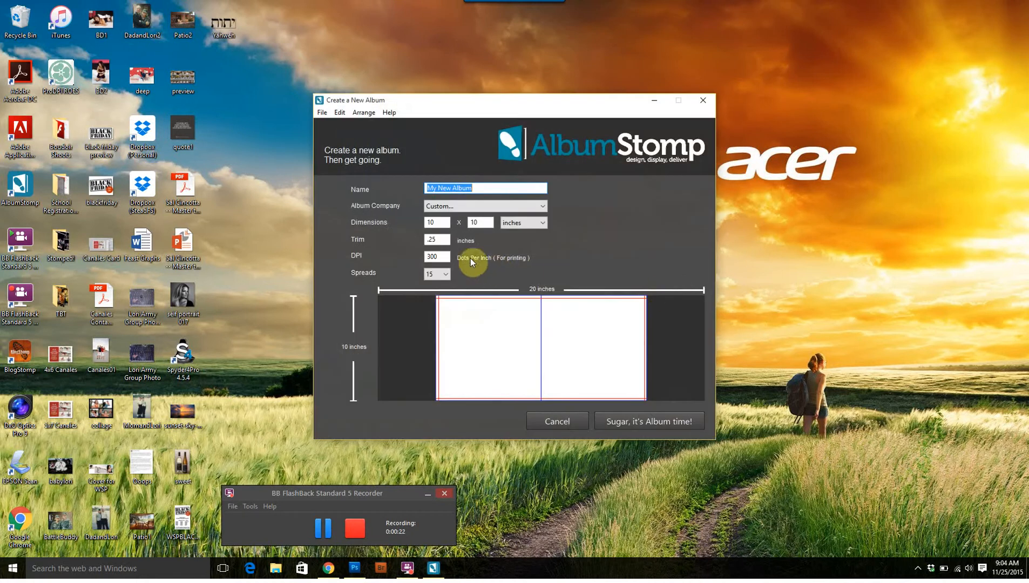
Step: Name the album with the client family's surname, create it with 15 spreads and open Spread 1
{"action": "left_click", "coordinate": [447, 273]}
{"action": "left_click", "coordinate": [447, 273]}
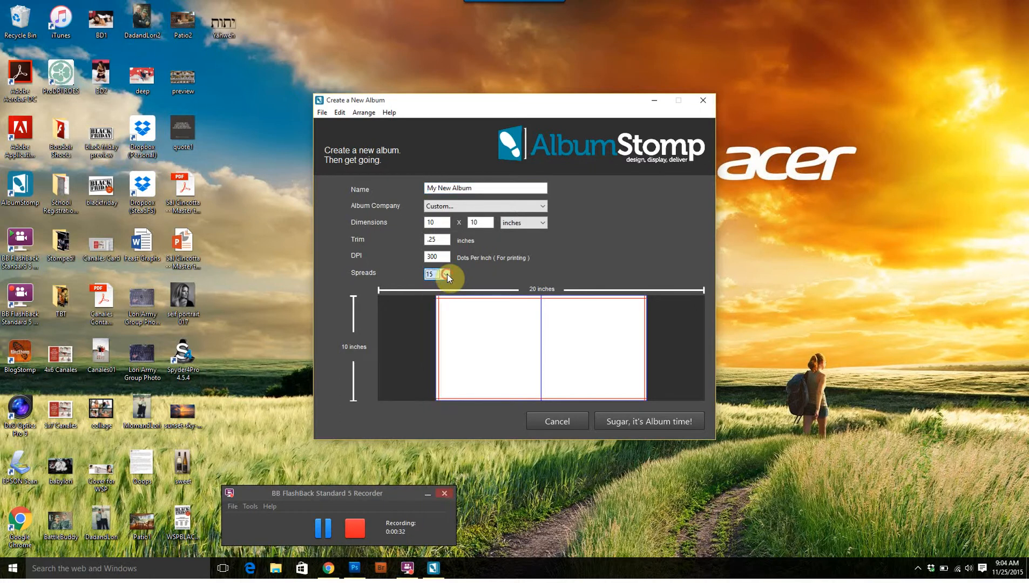
{"action": "left_click", "coordinate": [473, 188]}
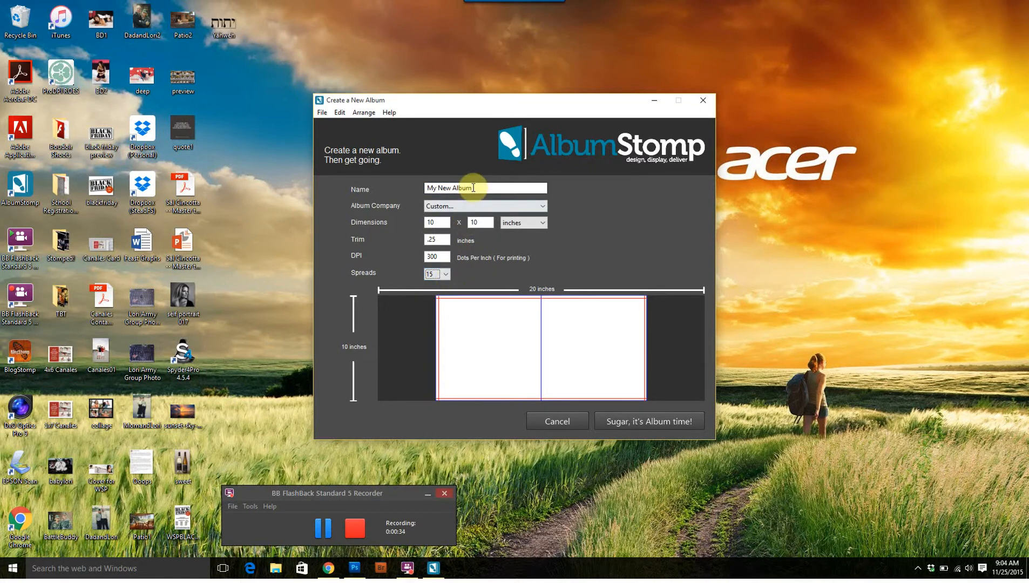
{"action": "left_click_drag", "start_coordinate": [473, 188], "coordinate": [390, 184]}
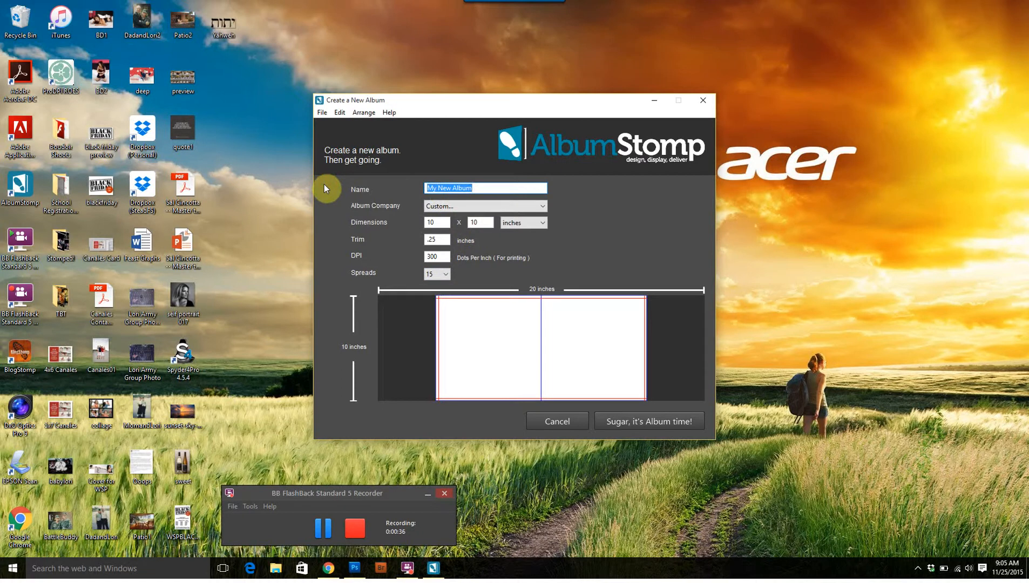
{"action": "type", "text": "Davila"}
{"action": "left_click", "coordinate": [647, 424]}
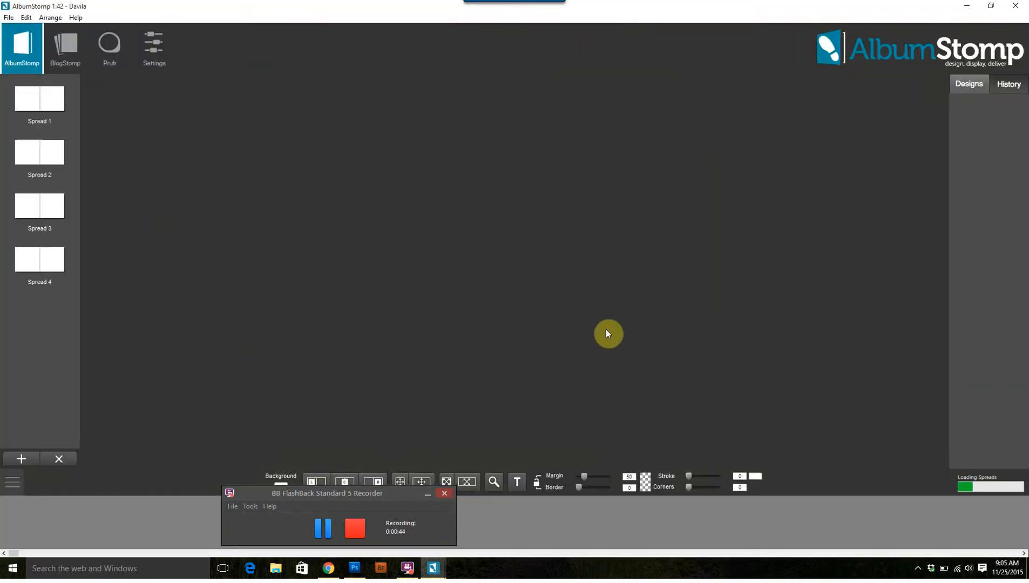
{"action": "left_click", "coordinate": [39, 99]}
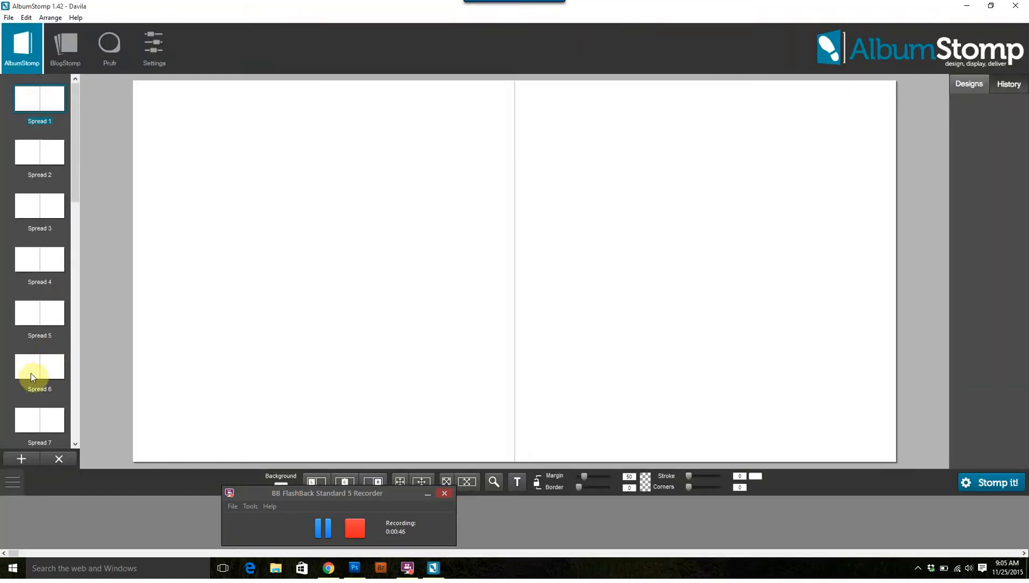
Step: Start an image import and browse through Dropbox (Personal) and WSP to the WSP Client Photo Sessions folder
{"action": "left_click_drag", "start_coordinate": [244, 494], "coordinate": [824, 501]}
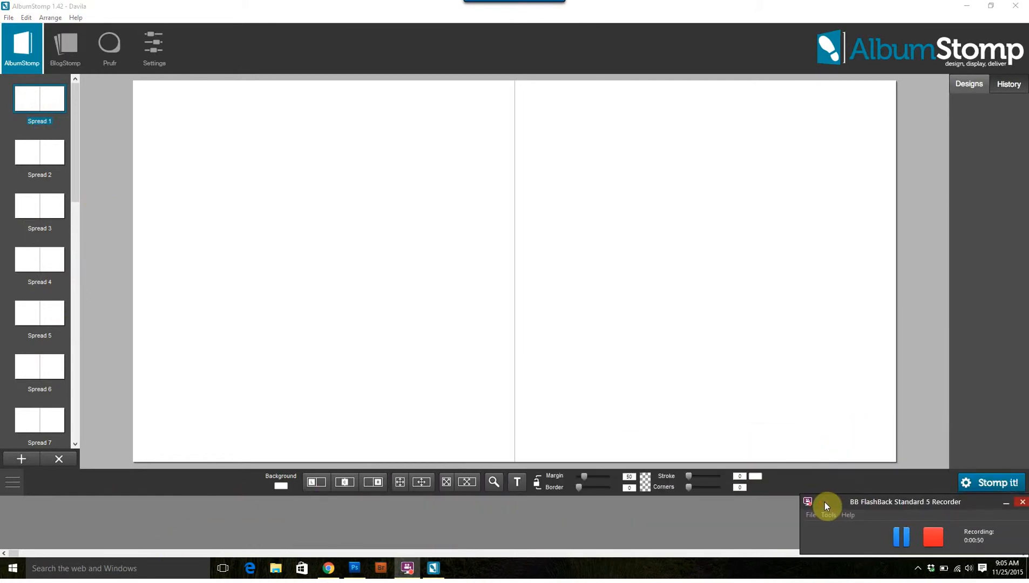
{"action": "left_click", "coordinate": [11, 17]}
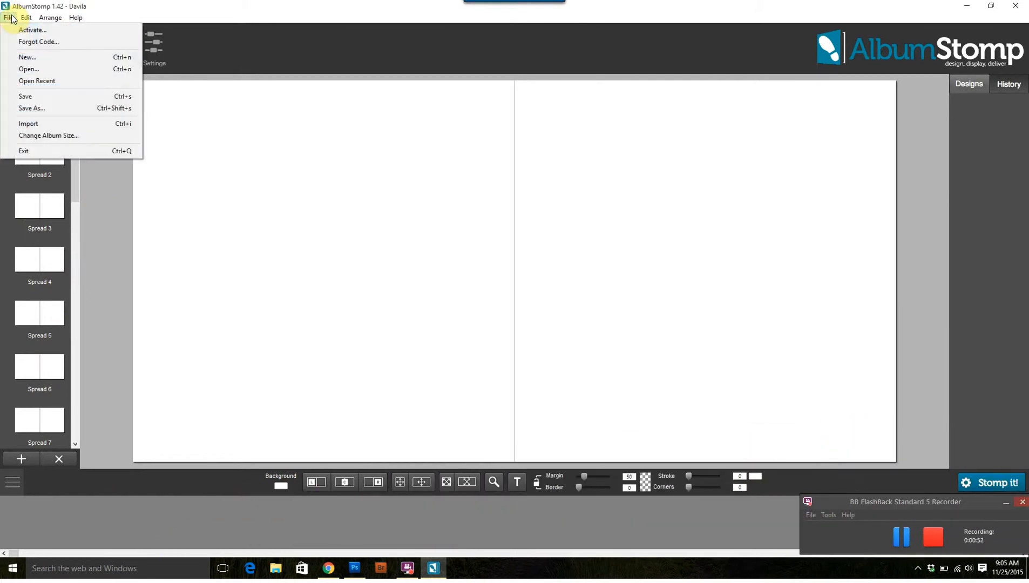
{"action": "left_click", "coordinate": [35, 125]}
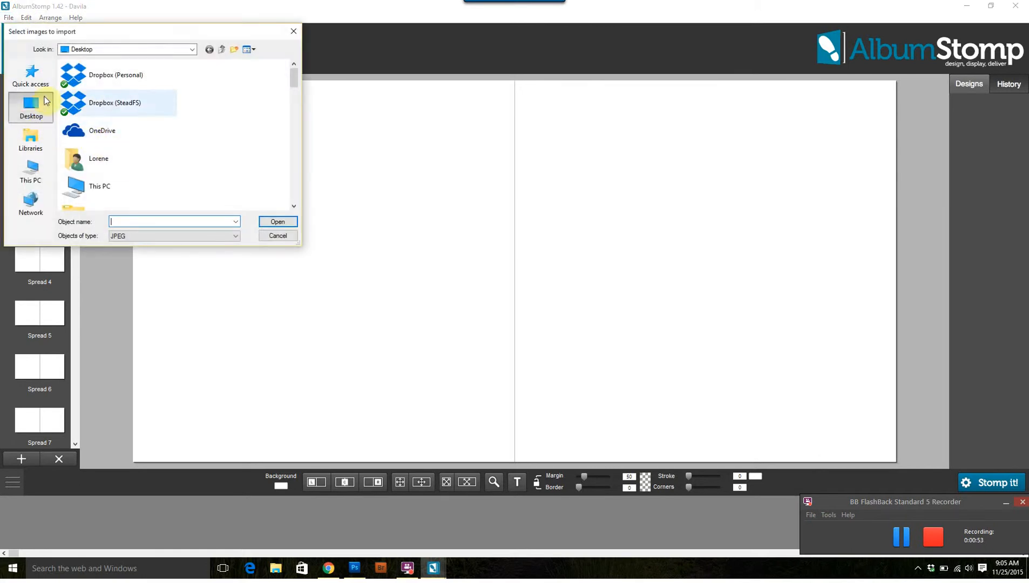
{"action": "double_click", "coordinate": [125, 80]}
{"action": "scroll", "coordinate": [178, 176], "scroll_direction": "down", "scroll_amount": 5}
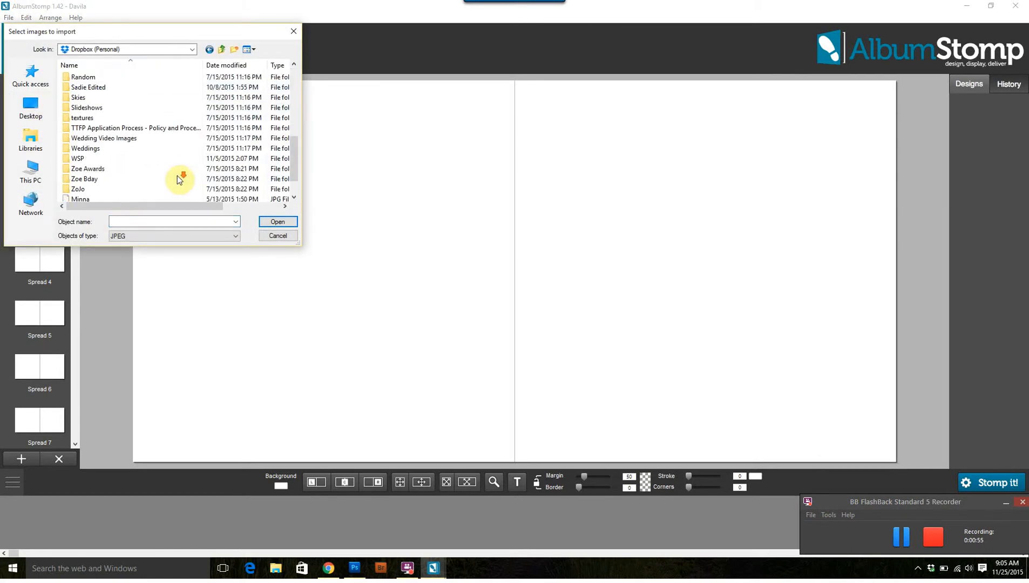
{"action": "double_click", "coordinate": [139, 160]}
{"action": "scroll", "coordinate": [149, 136], "scroll_direction": "down", "scroll_amount": 1}
{"action": "double_click", "coordinate": [138, 118]}
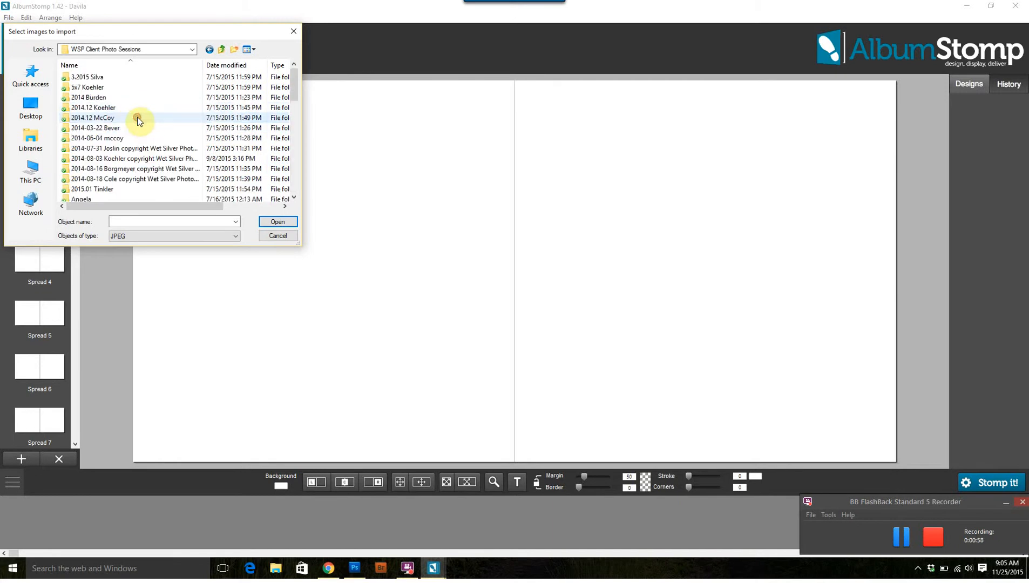
Step: Import all the JPEG photos from the 5x7 folder of the client's 2015 family session
{"action": "scroll", "coordinate": [137, 116], "scroll_direction": "down", "scroll_amount": 4}
{"action": "scroll", "coordinate": [115, 116], "scroll_direction": "up", "scroll_amount": 1}
{"action": "double_click", "coordinate": [73, 117]}
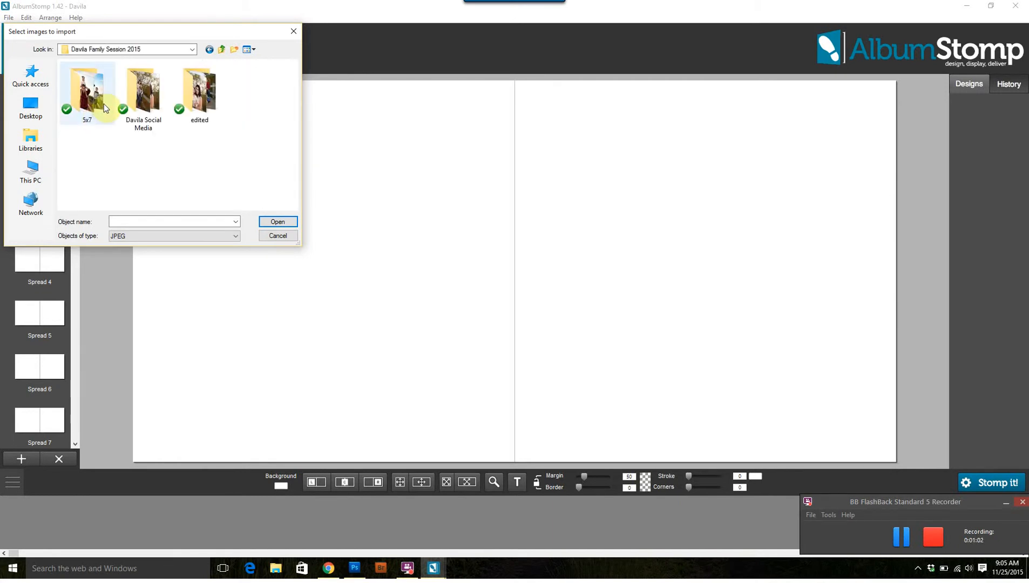
{"action": "double_click", "coordinate": [71, 92]}
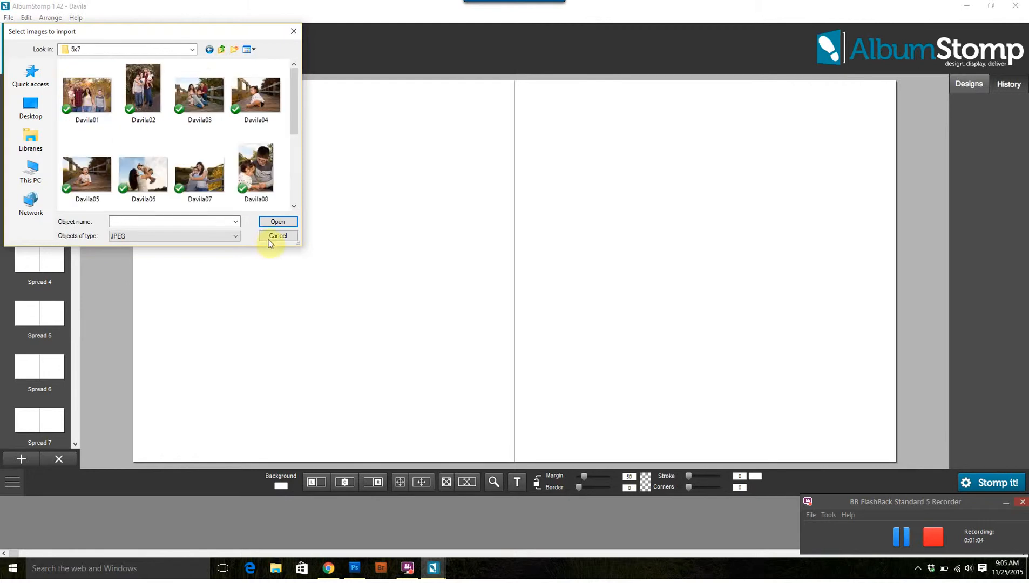
{"action": "key", "text": "ctrl+a"}
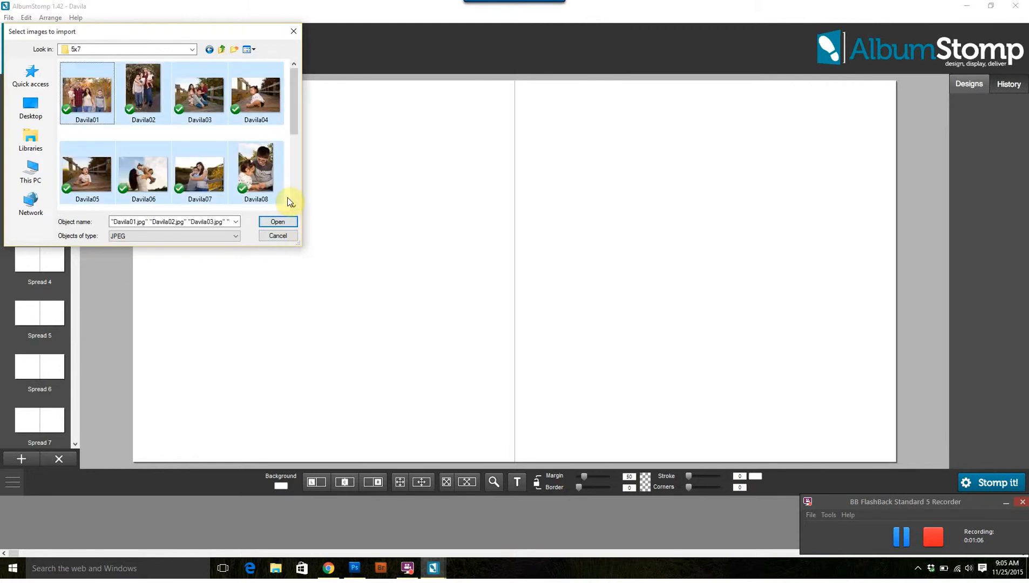
{"action": "left_click", "coordinate": [278, 221]}
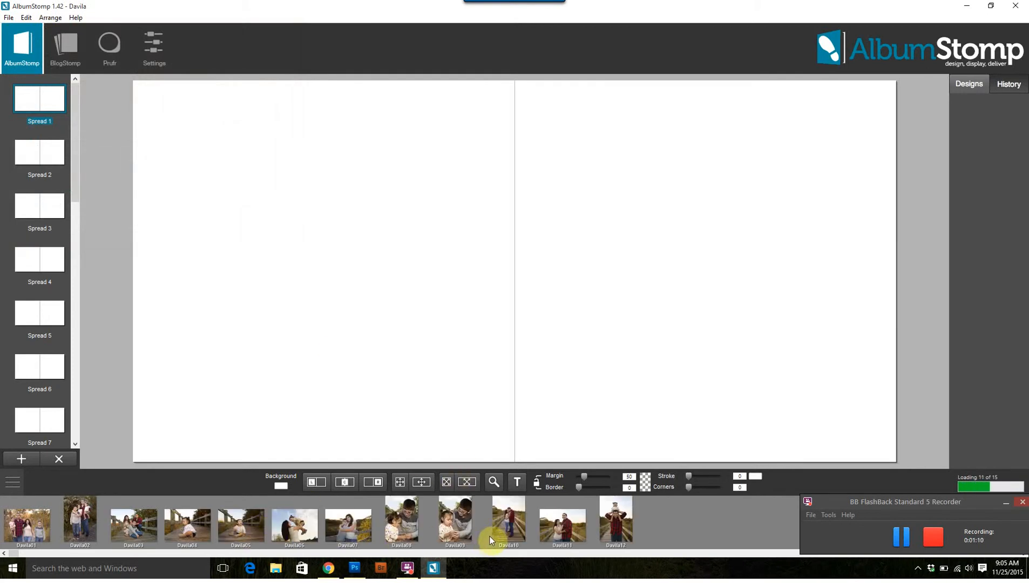
Step: Place the first five imported photos on the left page of Spread 1
{"action": "mouse_move", "coordinate": [873, 510]}
{"action": "left_mouse_down"}
{"action": "mouse_move", "coordinate": [904, 470]}
{"action": "mouse_move", "coordinate": [885, 497]}
{"action": "left_mouse_up"}
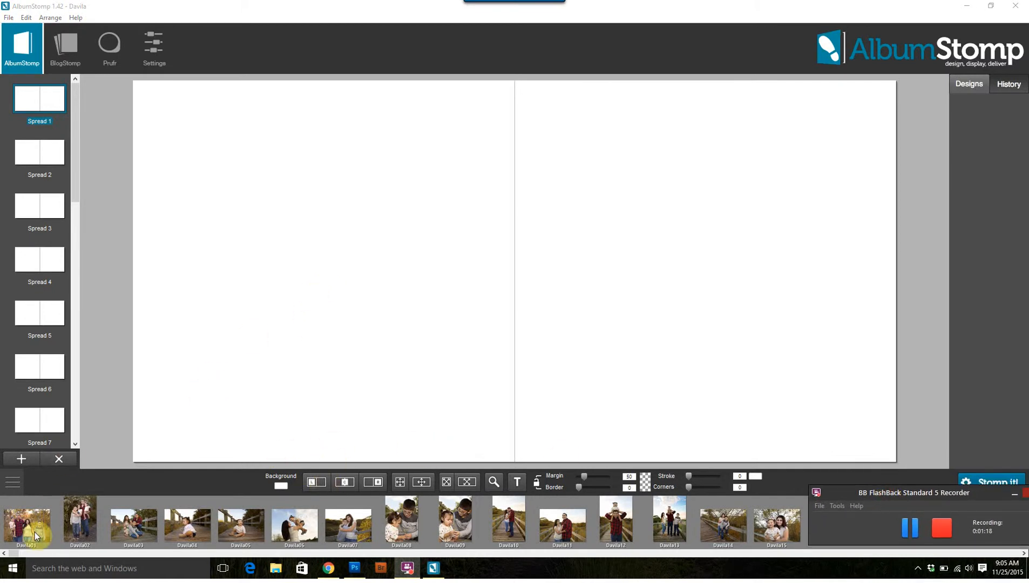
{"action": "left_click_drag", "start_coordinate": [35, 531], "coordinate": [295, 273]}
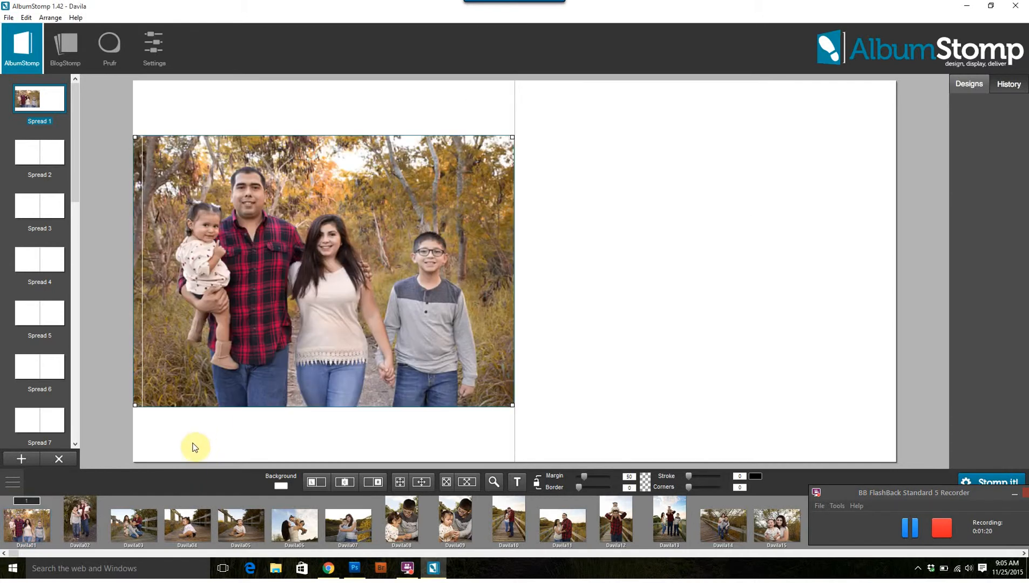
{"action": "left_click_drag", "start_coordinate": [82, 522], "coordinate": [249, 372]}
{"action": "left_click_drag", "start_coordinate": [130, 521], "coordinate": [263, 324]}
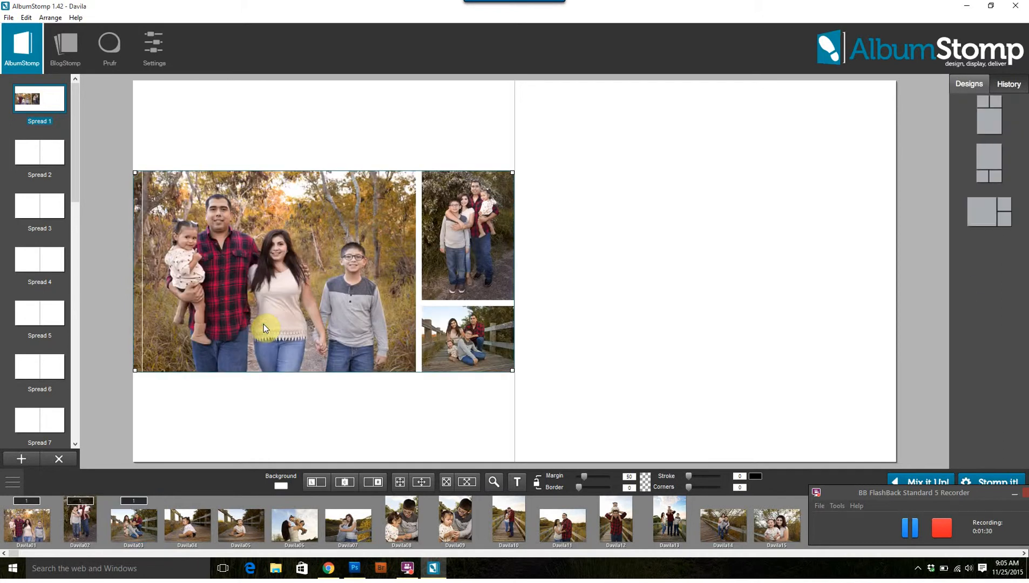
{"action": "left_click_drag", "start_coordinate": [198, 530], "coordinate": [315, 384]}
{"action": "left_click_drag", "start_coordinate": [251, 535], "coordinate": [364, 368]}
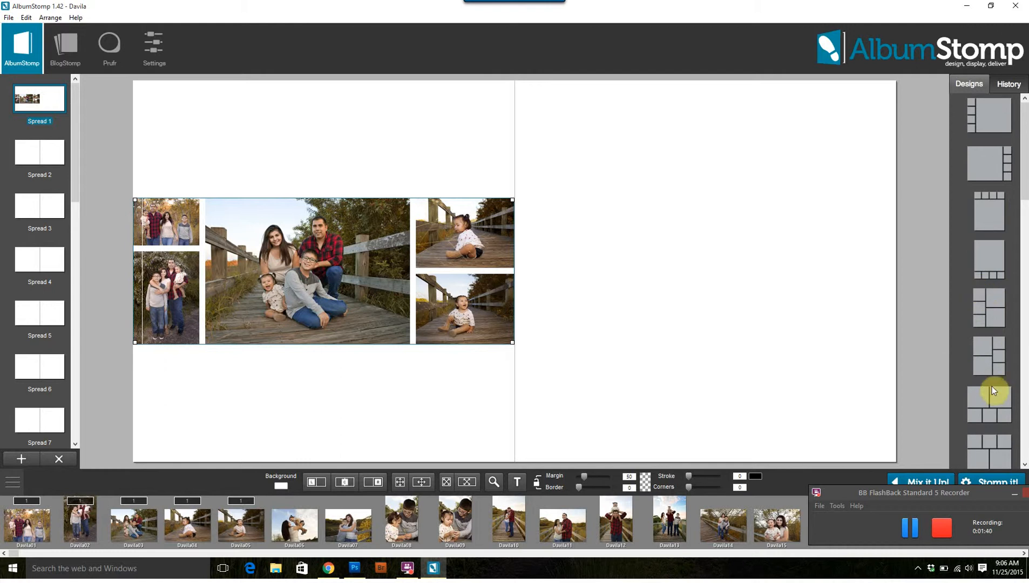
Step: Try several five-photo designs on Spread 1, then align the one with four small photos above a large one to the left
{"action": "left_click", "coordinate": [1002, 305]}
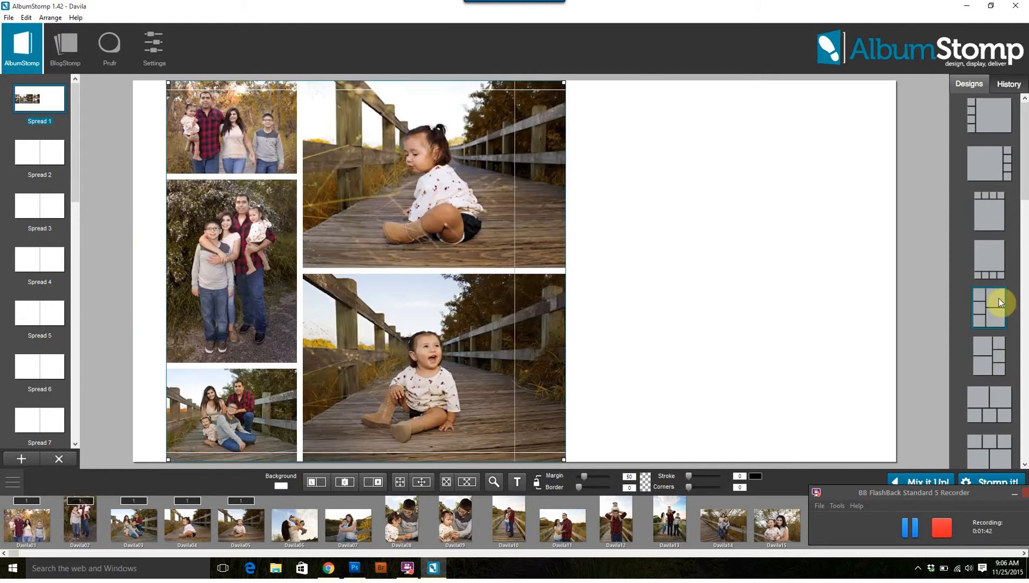
{"action": "left_click", "coordinate": [991, 244]}
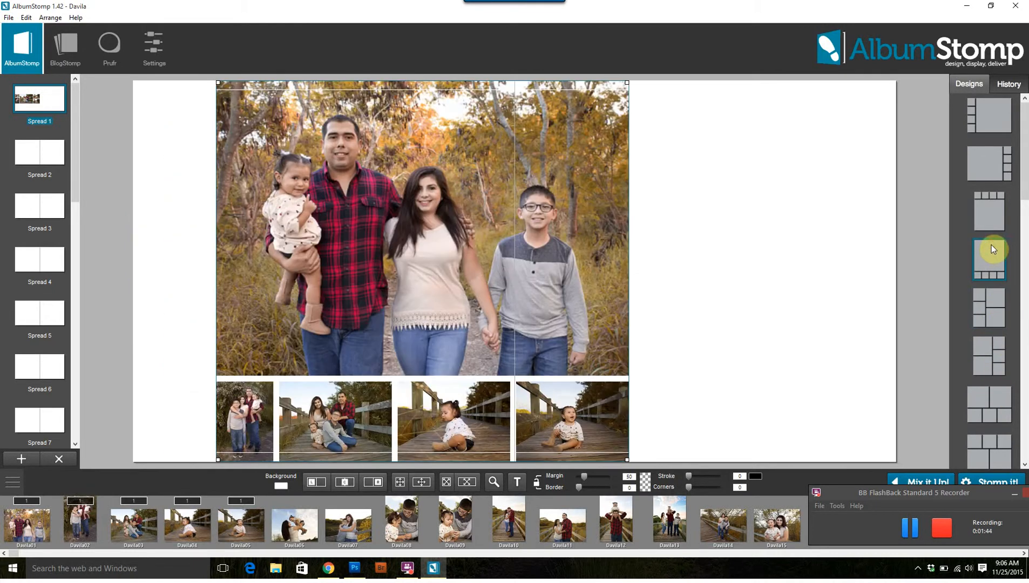
{"action": "left_click", "coordinate": [993, 215]}
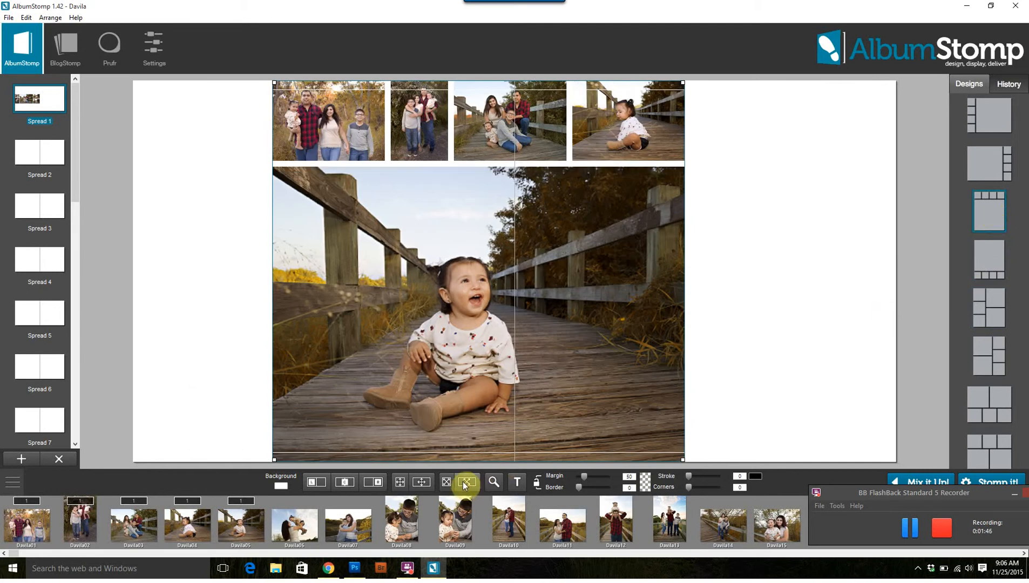
{"action": "left_click", "coordinate": [320, 483]}
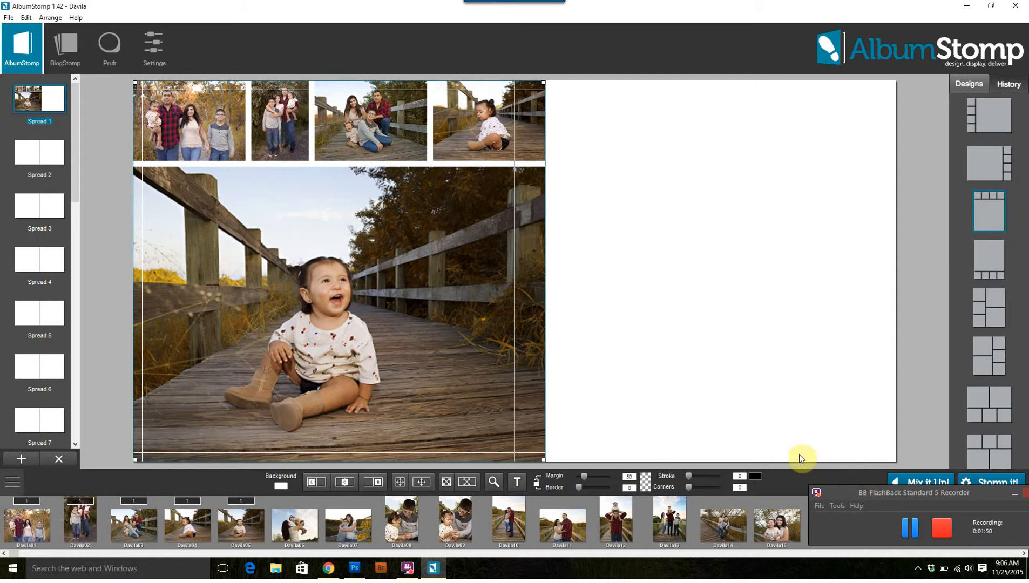
Step: Remove the fourth photo from Spread 1 and fit the remaining four in a two-by-two design on the left page
{"action": "mouse_move", "coordinate": [486, 112]}
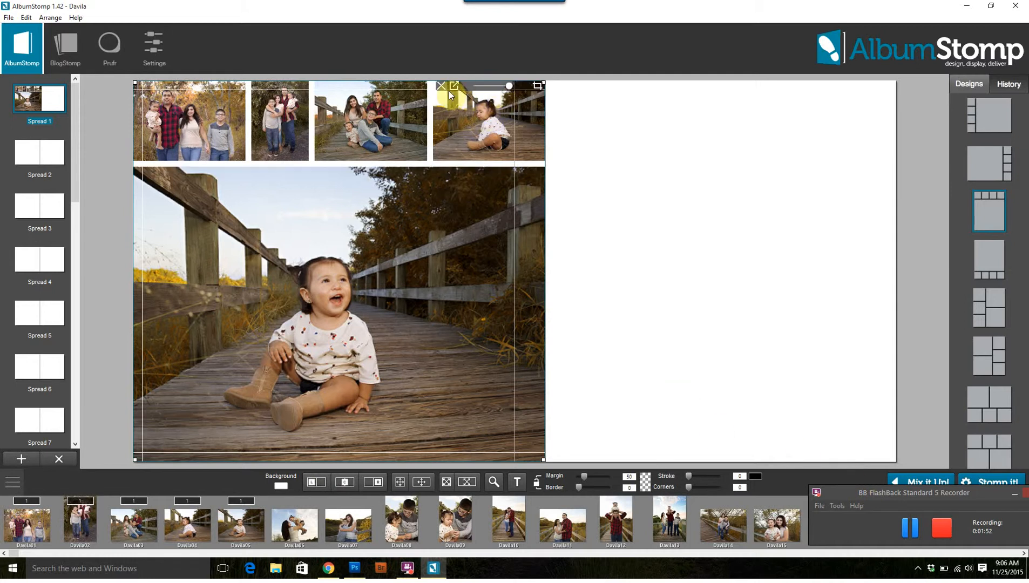
{"action": "left_click", "coordinate": [441, 87]}
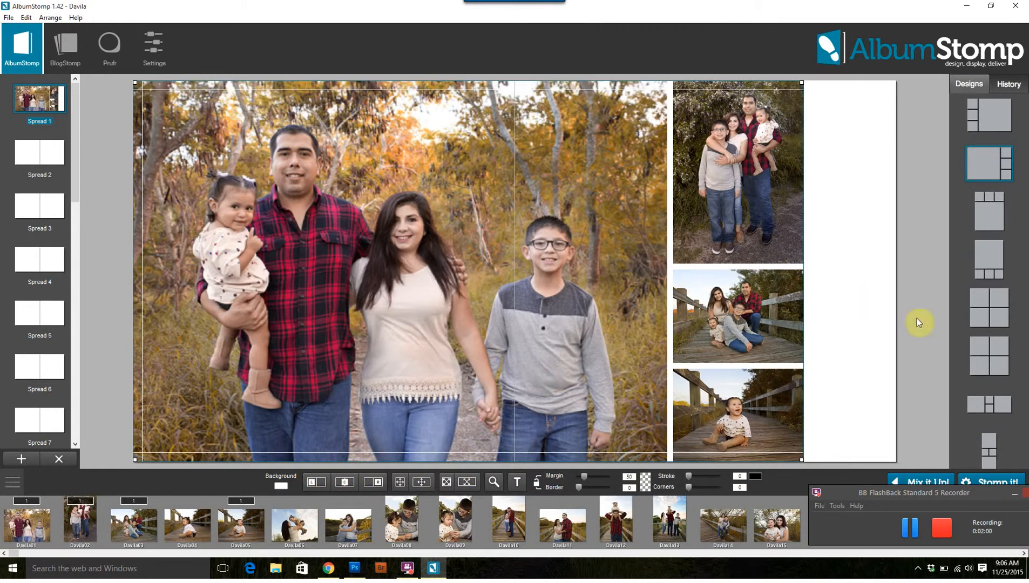
{"action": "left_click", "coordinate": [989, 303]}
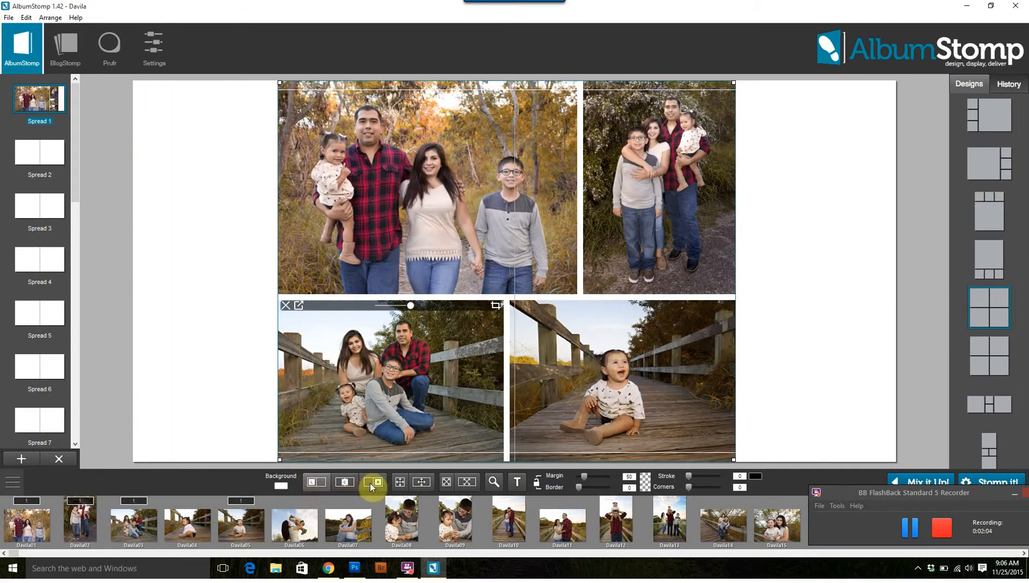
{"action": "left_click", "coordinate": [402, 481]}
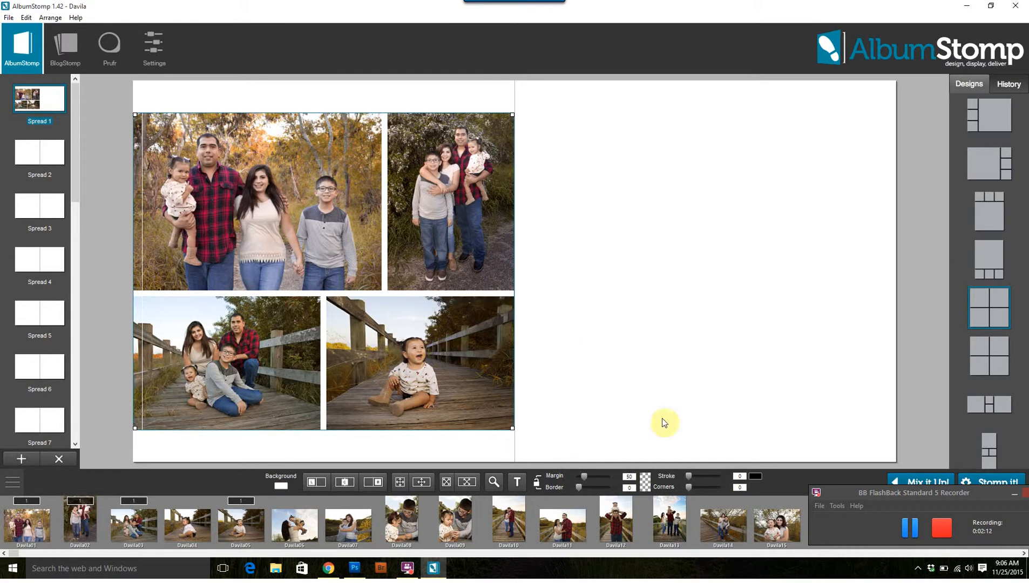
Step: Shuffle the four-photo layout with Mix it Up until two small photos sit between a large one above and one below
{"action": "left_click_drag", "start_coordinate": [921, 491], "coordinate": [881, 515]}
{"action": "left_click", "coordinate": [943, 483]}
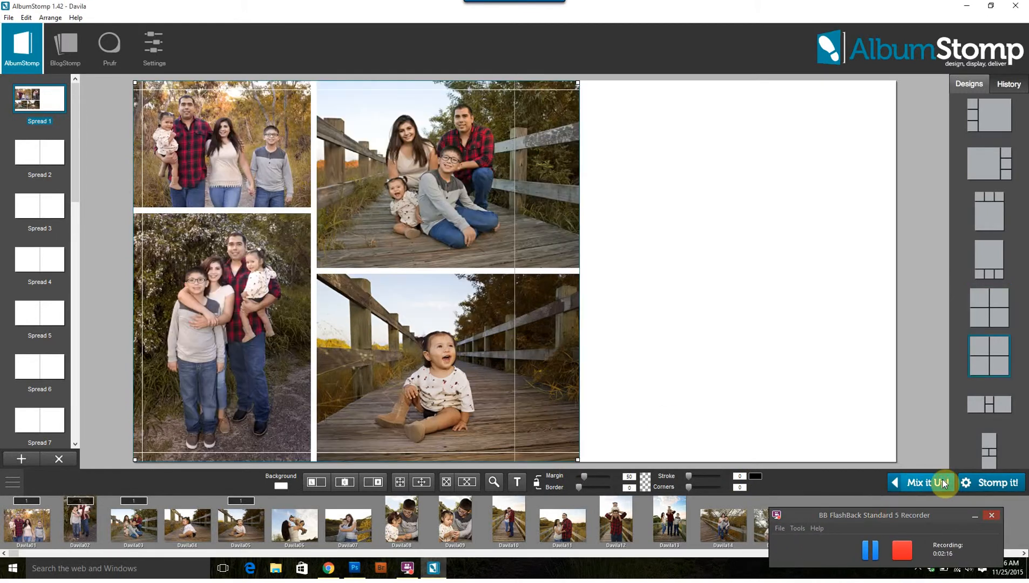
{"action": "left_click", "coordinate": [944, 484]}
{"action": "left_click", "coordinate": [943, 483]}
{"action": "left_click", "coordinate": [943, 483]}
{"action": "left_click", "coordinate": [943, 483]}
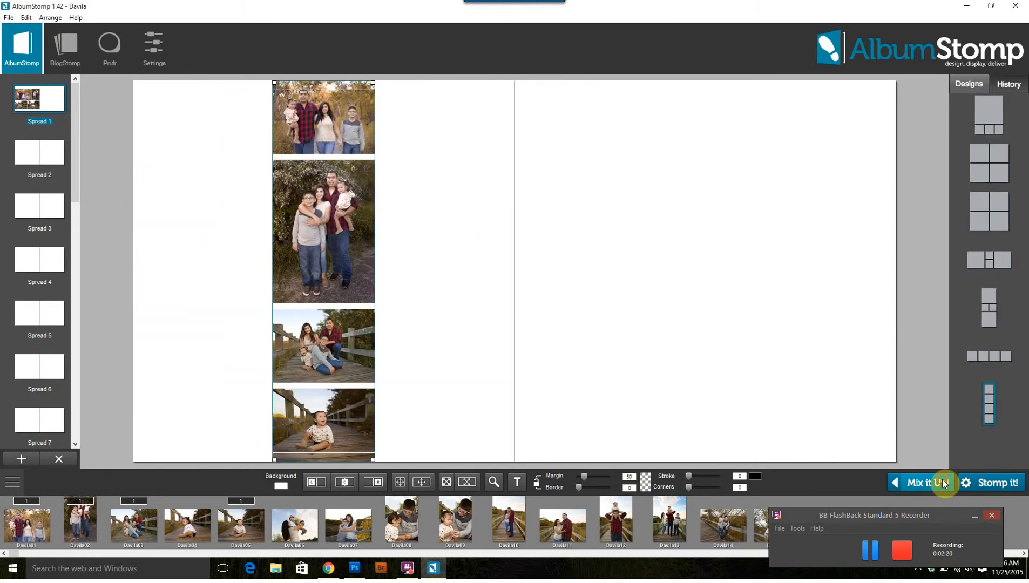
{"action": "left_click", "coordinate": [944, 483]}
{"action": "left_click", "coordinate": [943, 483]}
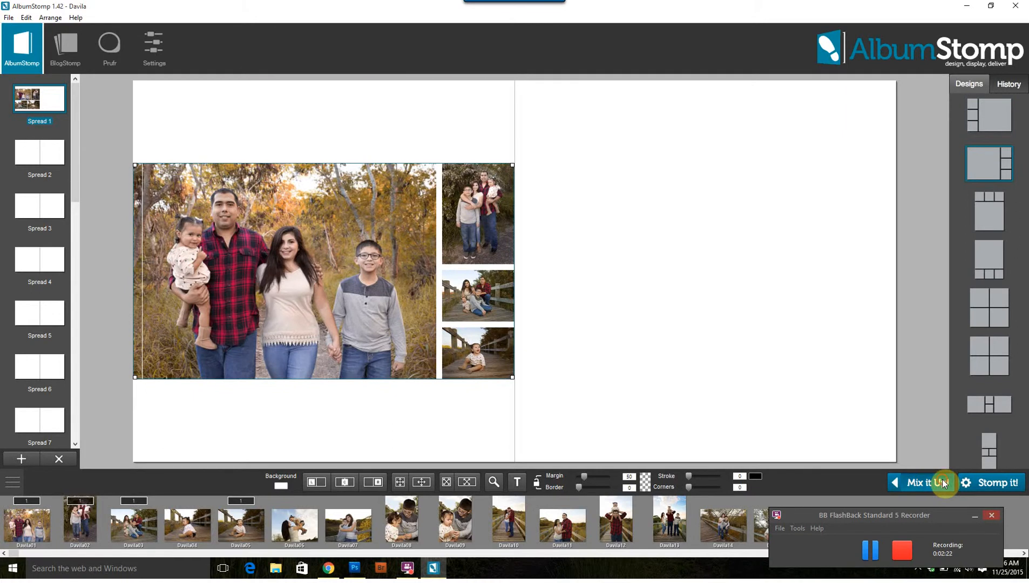
{"action": "left_click", "coordinate": [943, 484]}
{"action": "left_click", "coordinate": [943, 484]}
{"action": "left_click", "coordinate": [943, 483]}
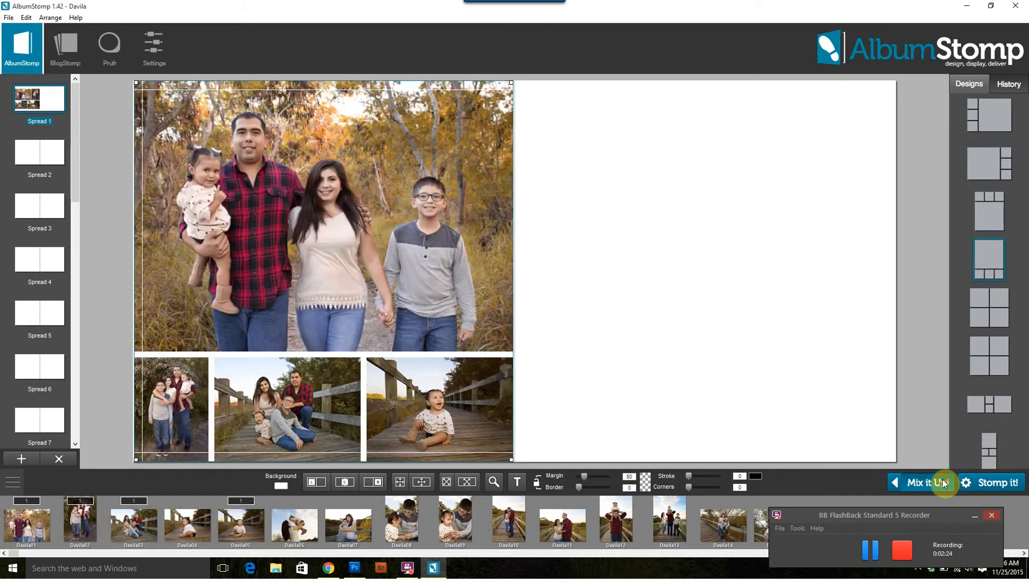
{"action": "left_click", "coordinate": [943, 483]}
{"action": "left_click", "coordinate": [943, 483]}
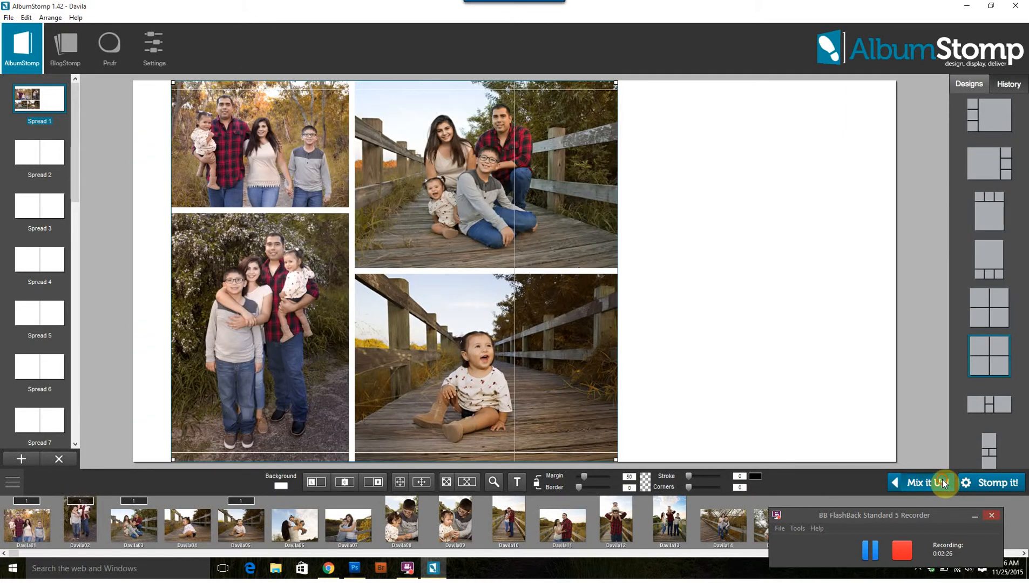
{"action": "left_click", "coordinate": [943, 484]}
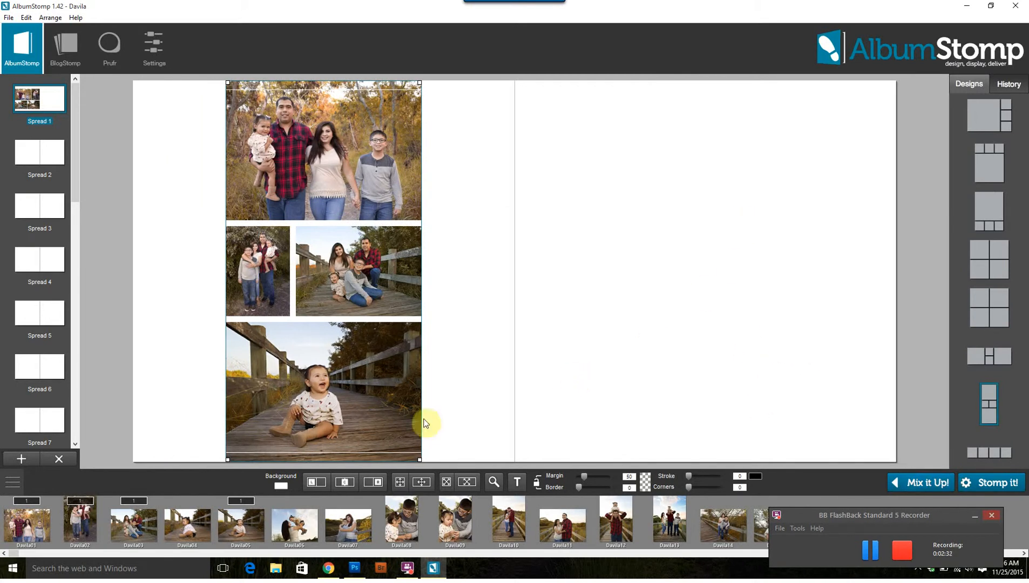
Step: Place the fourth, sixth, seventh, eighth and ninth imported photos on the right page of Spread 1
{"action": "left_click_drag", "start_coordinate": [186, 522], "coordinate": [721, 285]}
{"action": "left_click_drag", "start_coordinate": [288, 533], "coordinate": [659, 311]}
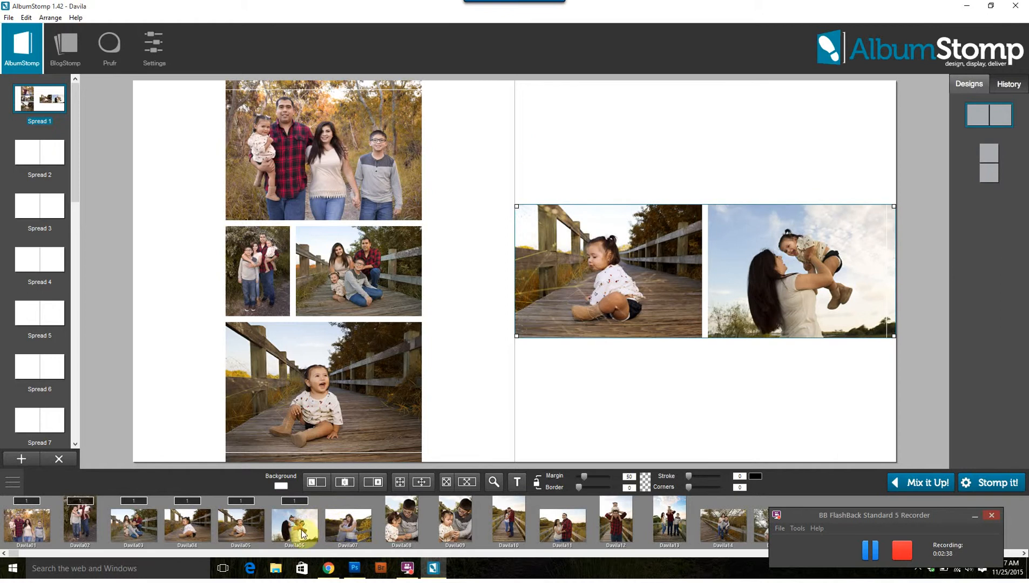
{"action": "left_click_drag", "start_coordinate": [350, 523], "coordinate": [685, 331]}
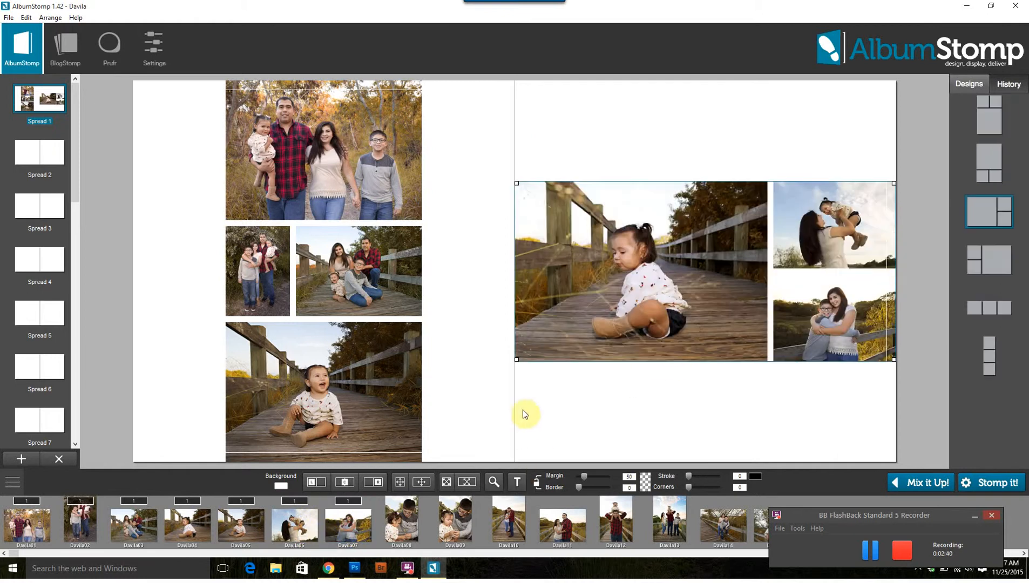
{"action": "left_click_drag", "start_coordinate": [403, 519], "coordinate": [753, 345]}
{"action": "left_click_drag", "start_coordinate": [444, 522], "coordinate": [692, 364]}
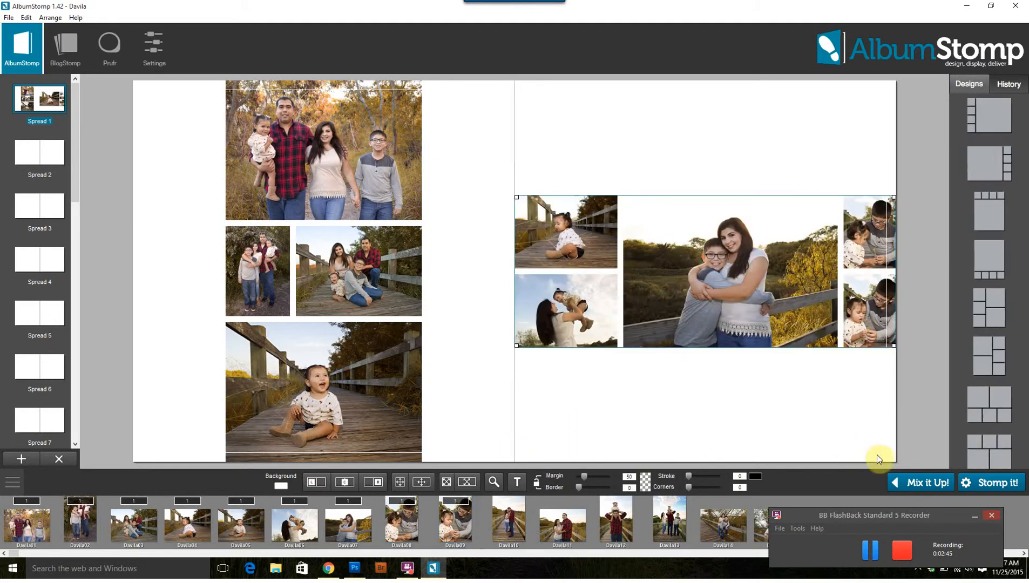
Step: Shuffle the right page's five-photo layout with Mix it Up until one large photo sits between two small ones above and two below
{"action": "left_click", "coordinate": [916, 482]}
{"action": "left_click", "coordinate": [916, 482]}
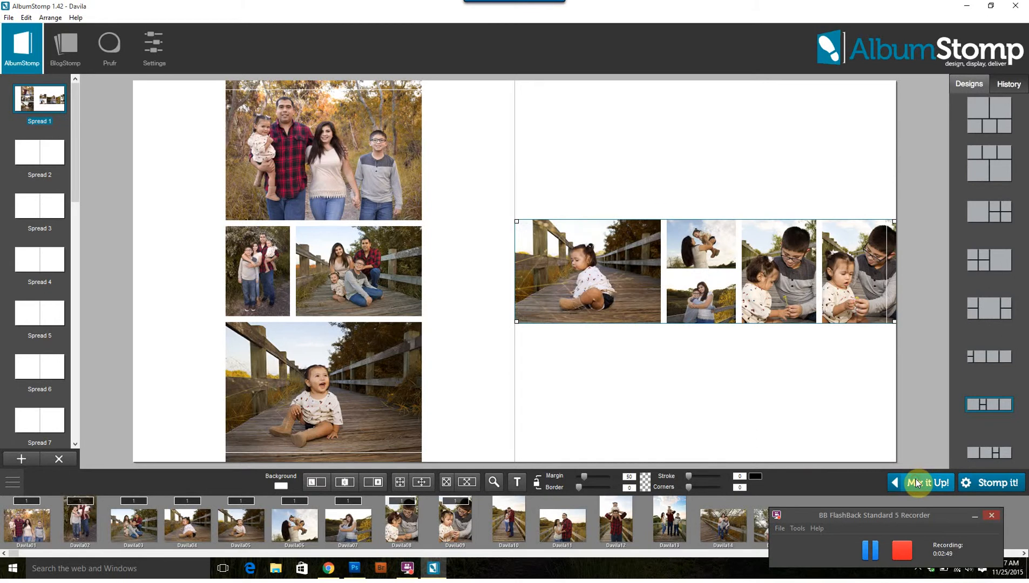
{"action": "left_click", "coordinate": [916, 482]}
{"action": "left_click", "coordinate": [916, 482]}
{"action": "left_click", "coordinate": [916, 482]}
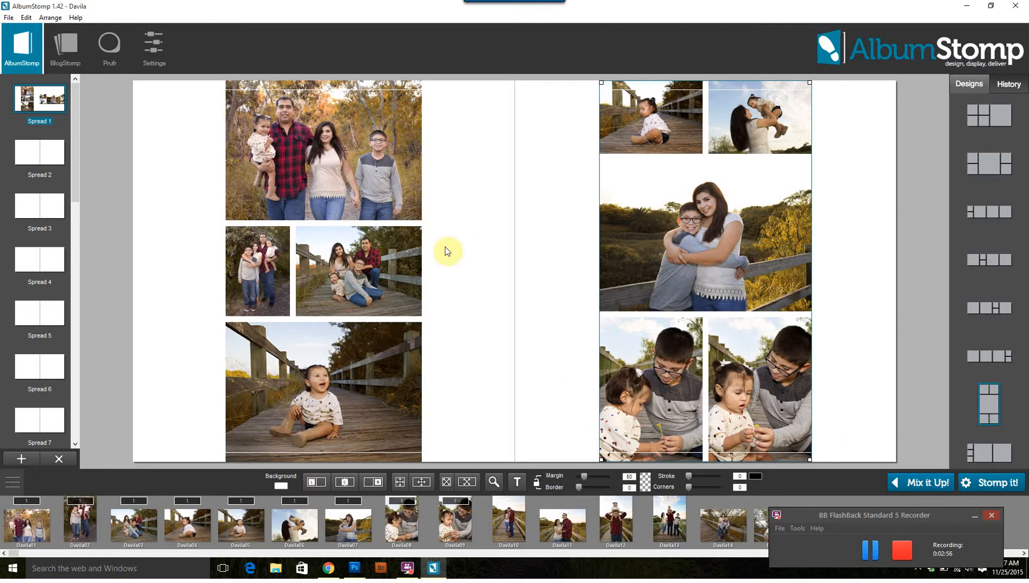
Step: Place the tenth and eleventh photos on the left page of Spread 2 and stack them vertically
{"action": "left_click", "coordinate": [45, 158]}
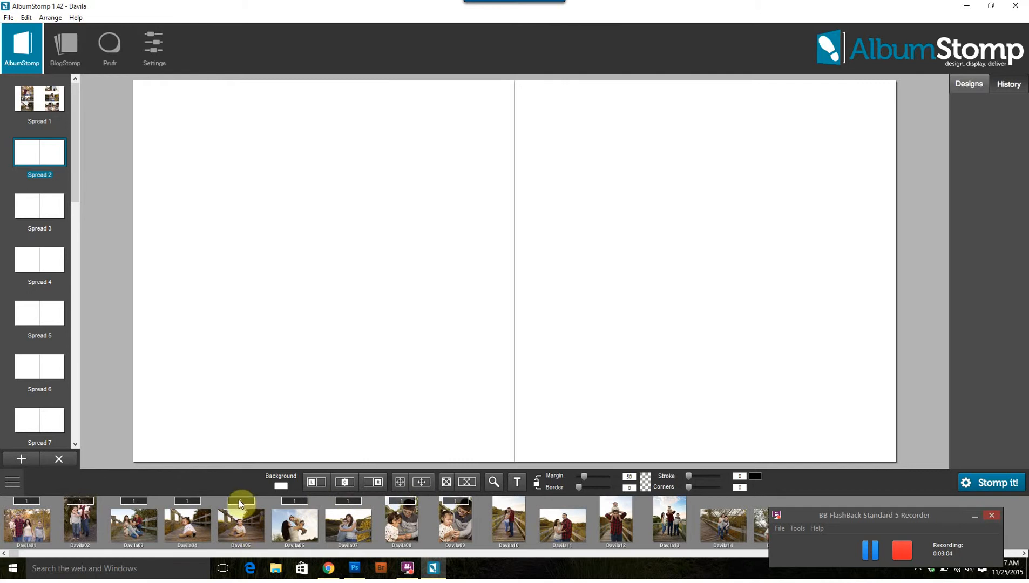
{"action": "left_click_drag", "start_coordinate": [528, 528], "coordinate": [273, 258]}
{"action": "left_click_drag", "start_coordinate": [562, 520], "coordinate": [346, 305]}
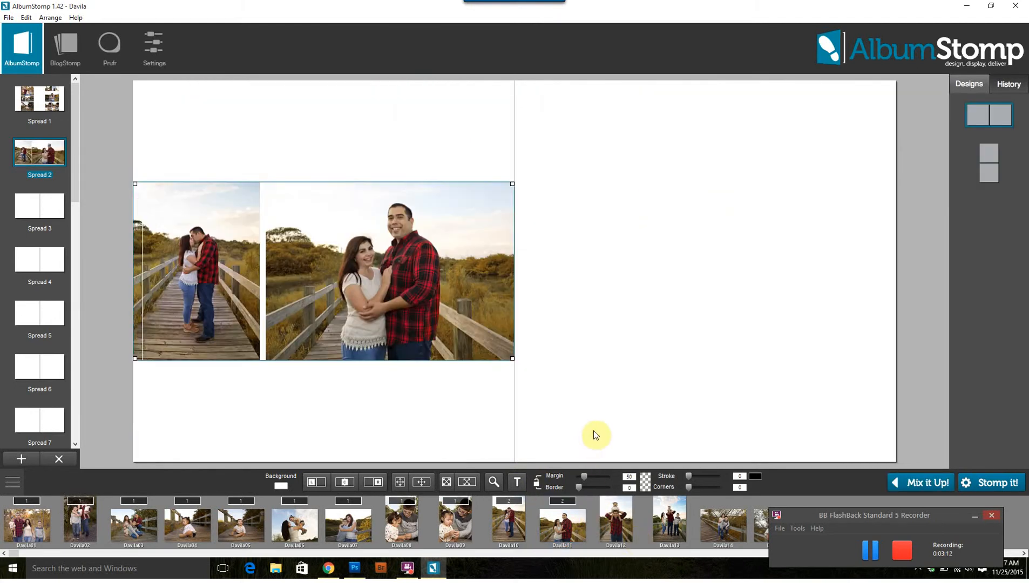
{"action": "left_click", "coordinate": [992, 152]}
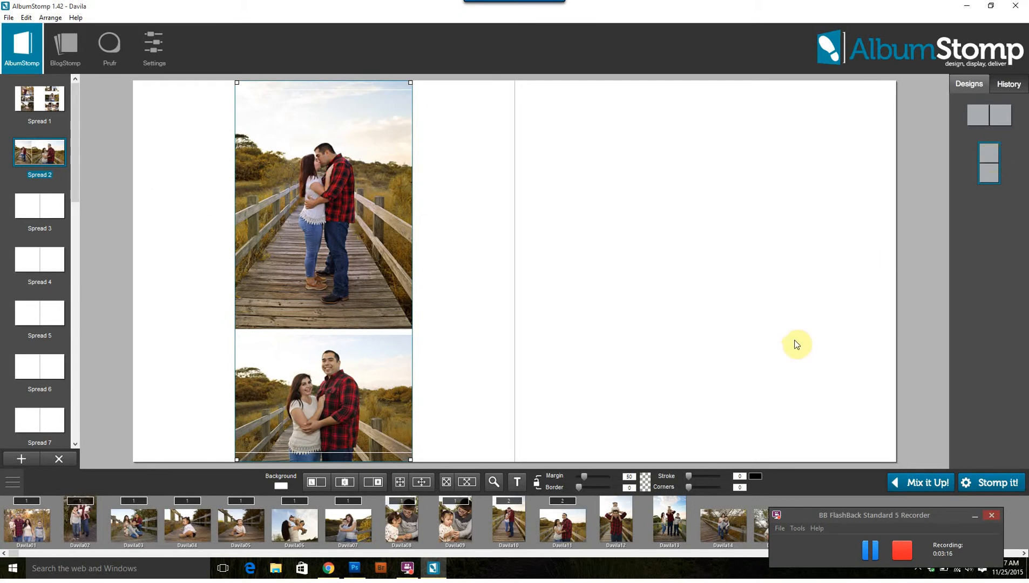
Step: Place the twelfth, thirteenth and fourteenth photos on the right page of Spread 2
{"action": "left_click_drag", "start_coordinate": [611, 518], "coordinate": [745, 258]}
{"action": "left_click_drag", "start_coordinate": [667, 541], "coordinate": [699, 353]}
{"action": "left_click_drag", "start_coordinate": [719, 544], "coordinate": [733, 375]}
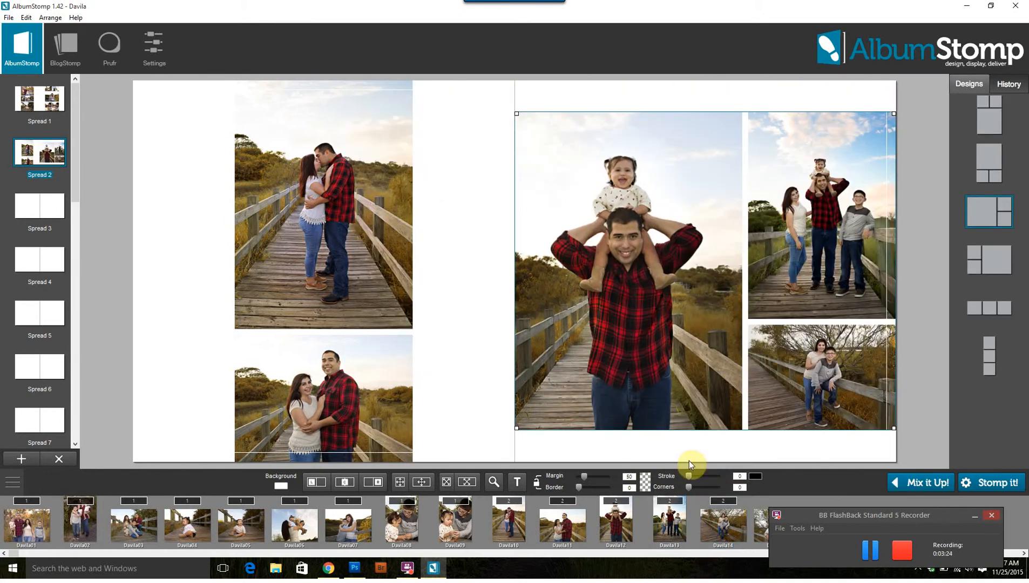
Step: Cycle the three-photo designs with Mix it Up to two portraits above one wide photo, then shift the group slightly toward the outer edge
{"action": "left_click", "coordinate": [949, 482]}
{"action": "left_click", "coordinate": [949, 482]}
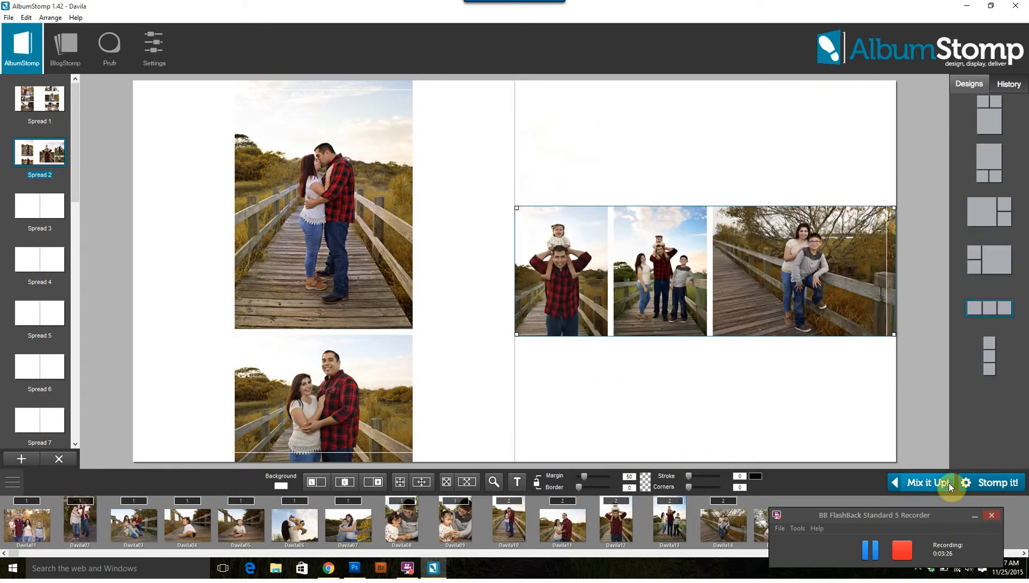
{"action": "left_click", "coordinate": [948, 482]}
{"action": "left_click", "coordinate": [948, 482]}
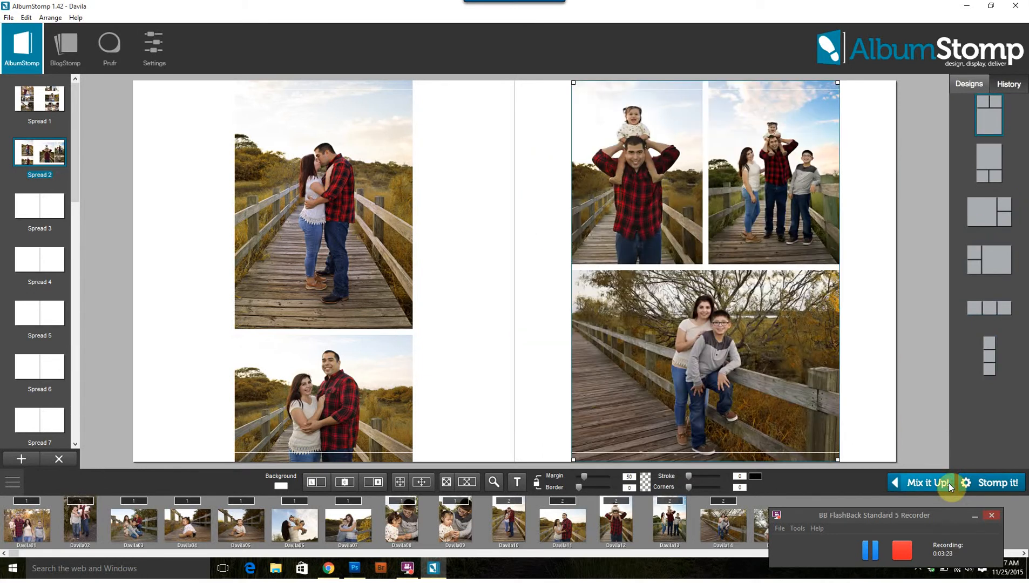
{"action": "left_click", "coordinate": [949, 482]}
{"action": "left_click", "coordinate": [949, 482]}
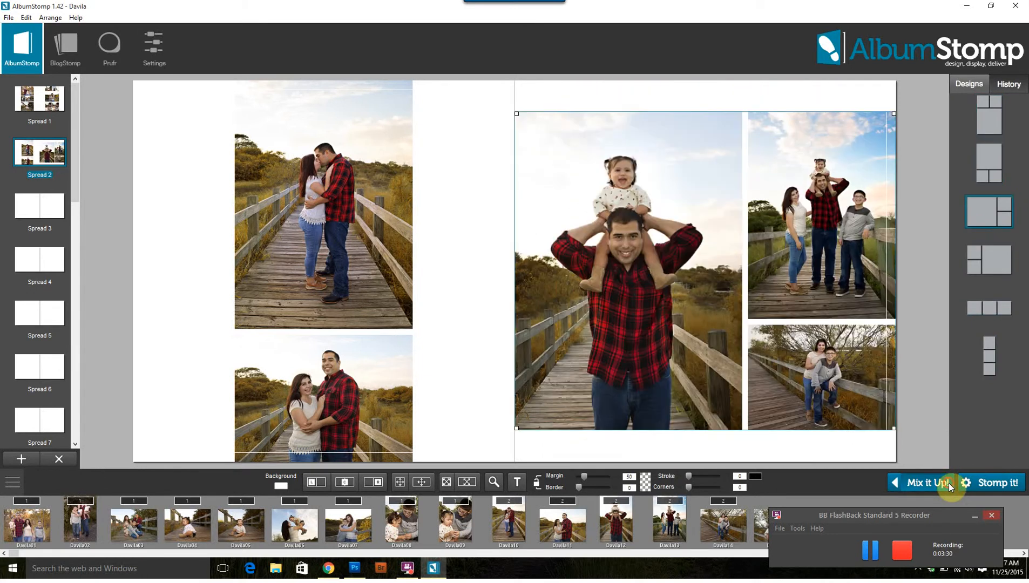
{"action": "left_click", "coordinate": [949, 482]}
{"action": "left_click", "coordinate": [949, 482]}
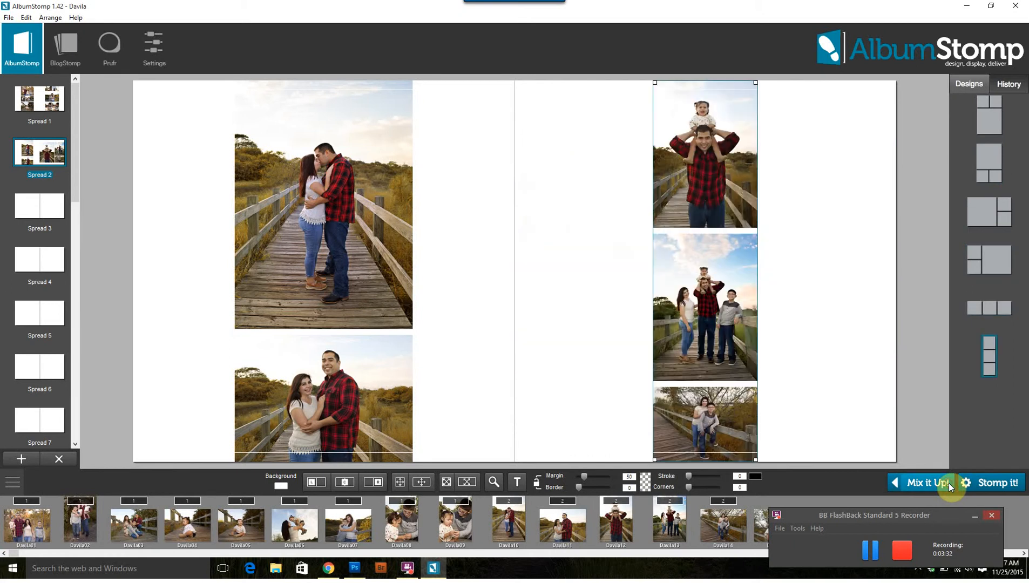
{"action": "left_click", "coordinate": [948, 482]}
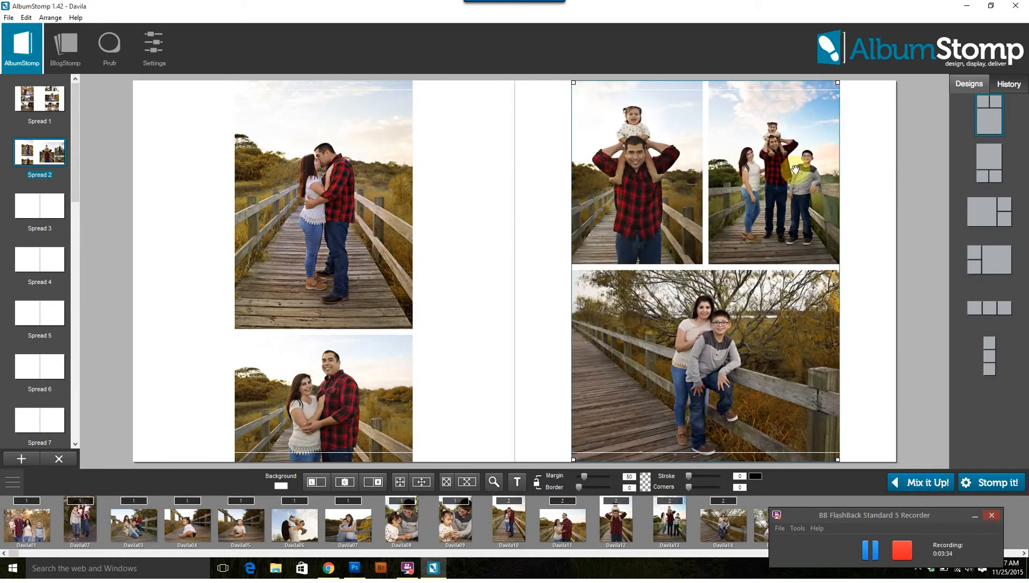
{"action": "left_click_drag", "start_coordinate": [778, 246], "coordinate": [790, 271]}
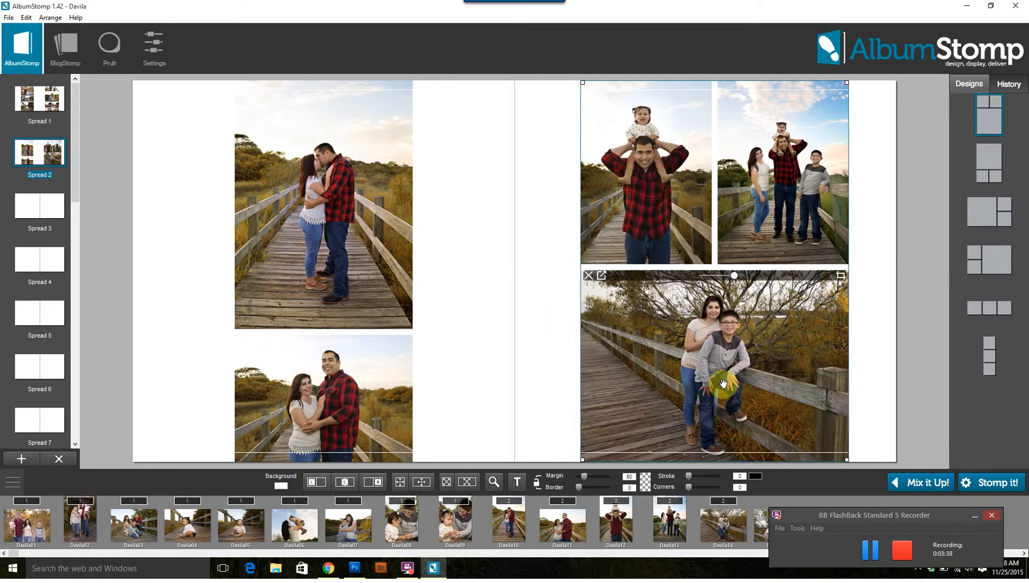
Step: Remove the thirteenth photo from Spread 2, fit the remaining two photos to a single page and move them onto the right page
{"action": "mouse_move", "coordinate": [804, 210]}
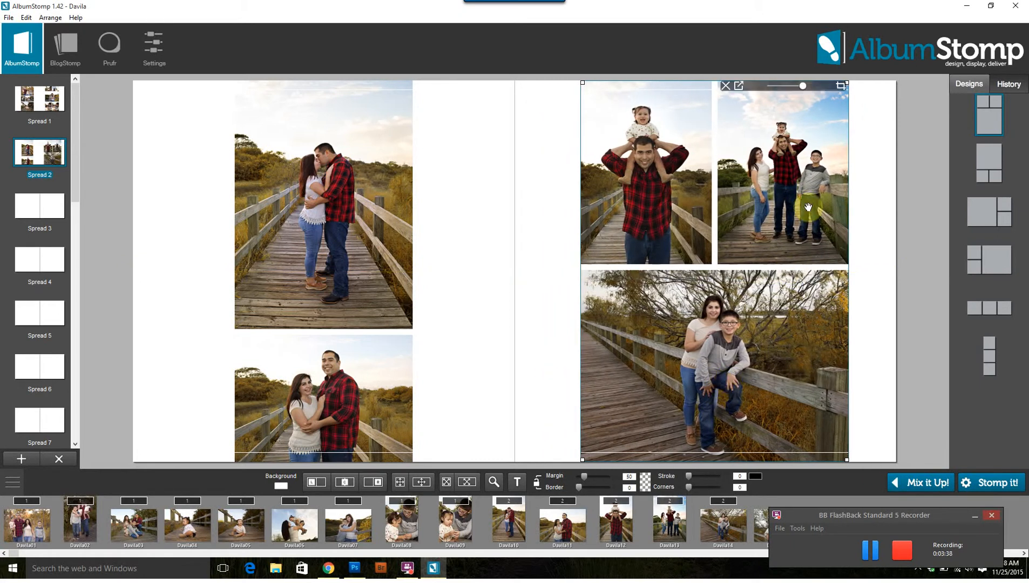
{"action": "left_click", "coordinate": [726, 86]}
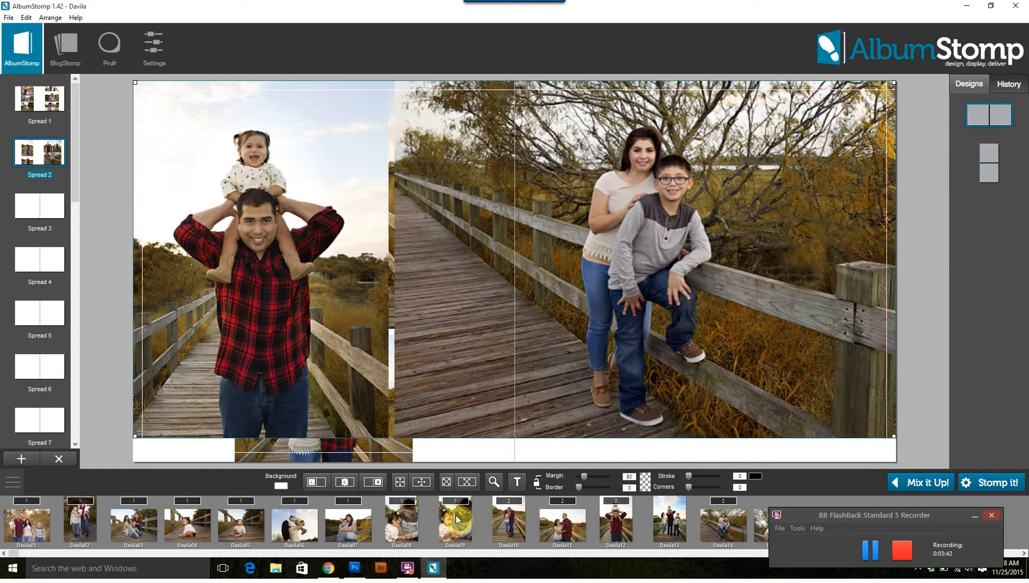
{"action": "left_click", "coordinate": [381, 482]}
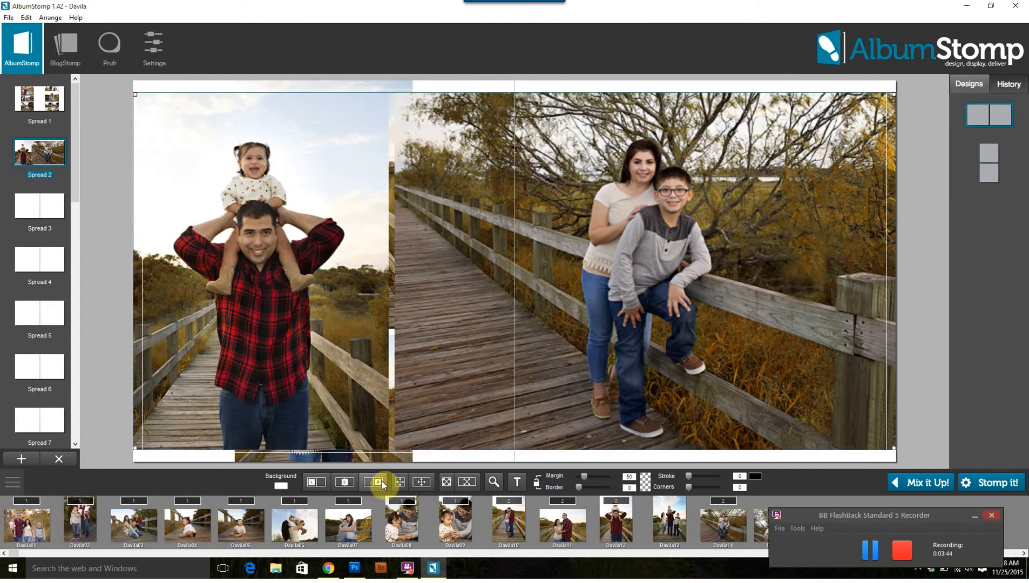
{"action": "left_click", "coordinate": [404, 482]}
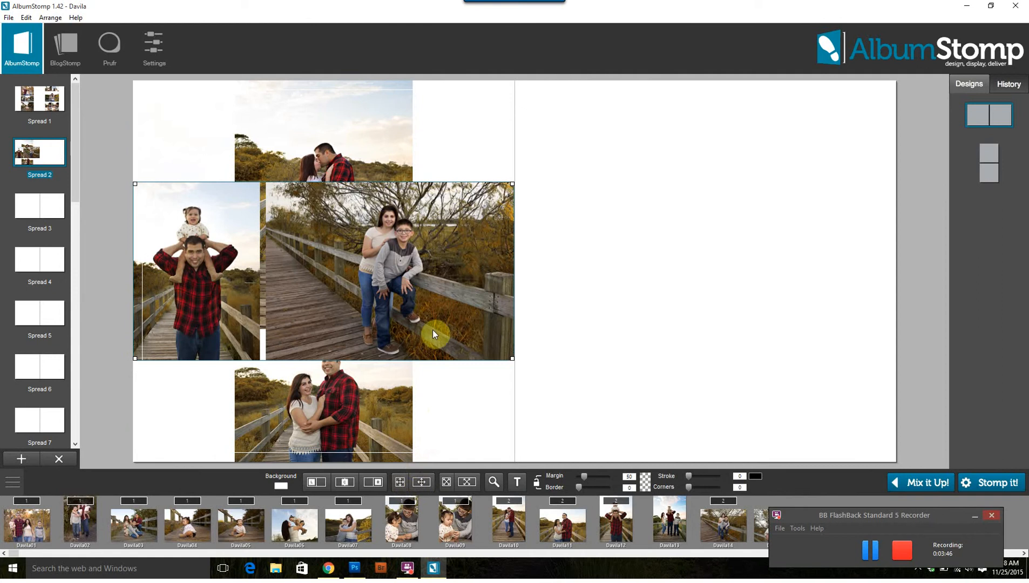
{"action": "left_click_drag", "start_coordinate": [417, 294], "coordinate": [793, 290]}
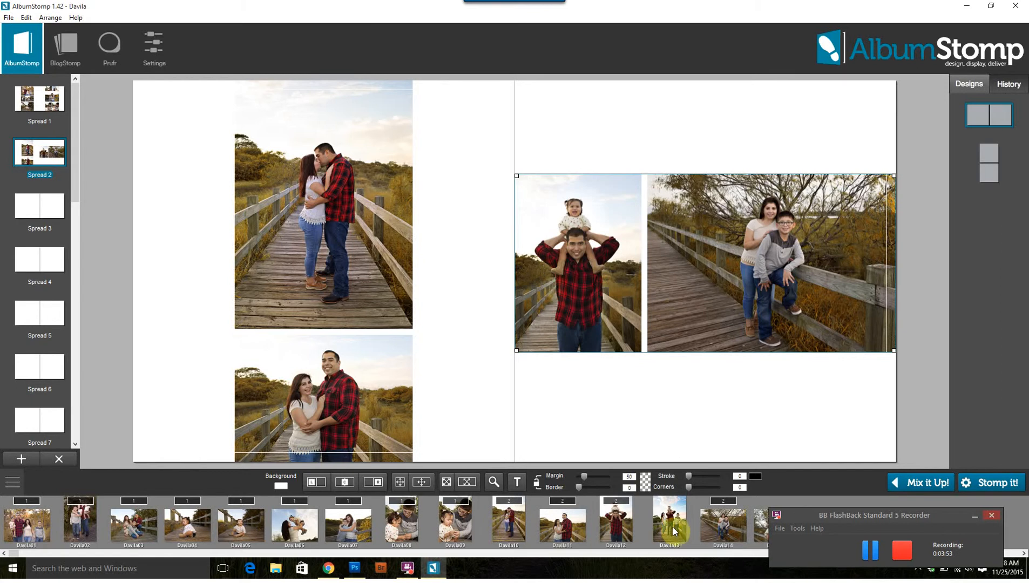
Step: Add the thirteenth photo back to the right-page group, arrange it large beside the two stacked smaller photos, and center the group on the page
{"action": "left_click_drag", "start_coordinate": [671, 526], "coordinate": [582, 320]}
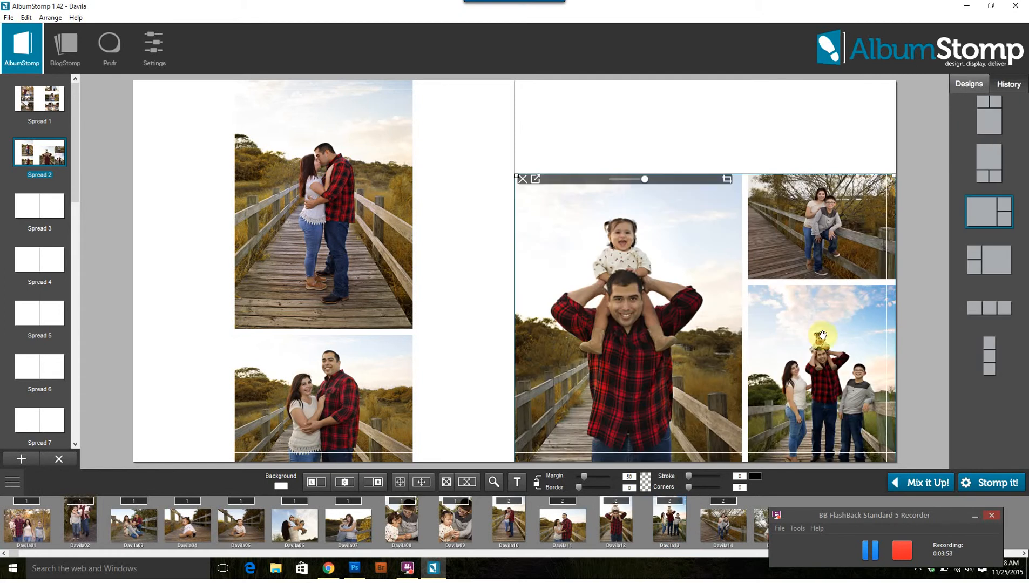
{"action": "left_click", "coordinate": [939, 487]}
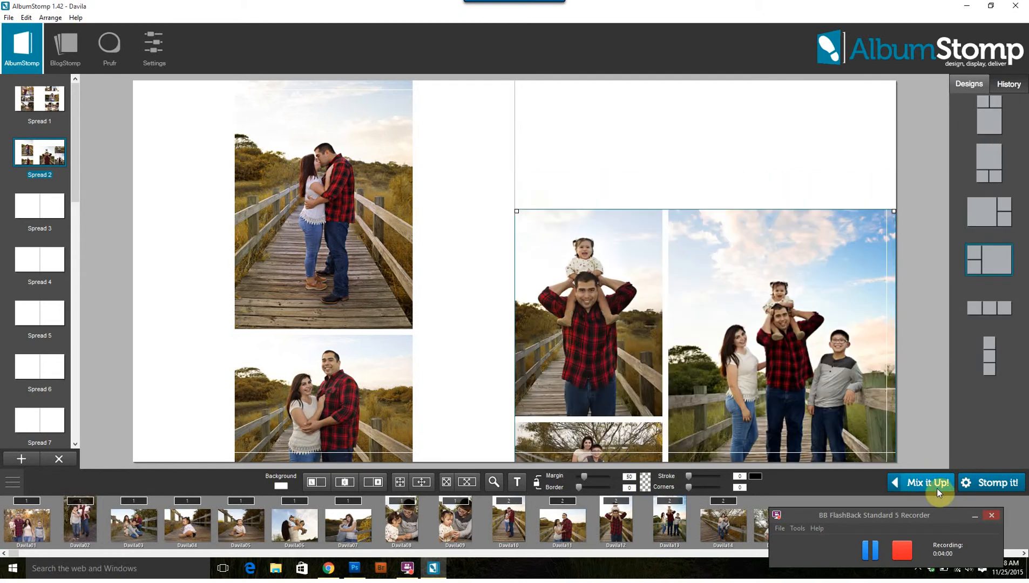
{"action": "left_click_drag", "start_coordinate": [752, 344], "coordinate": [750, 253]}
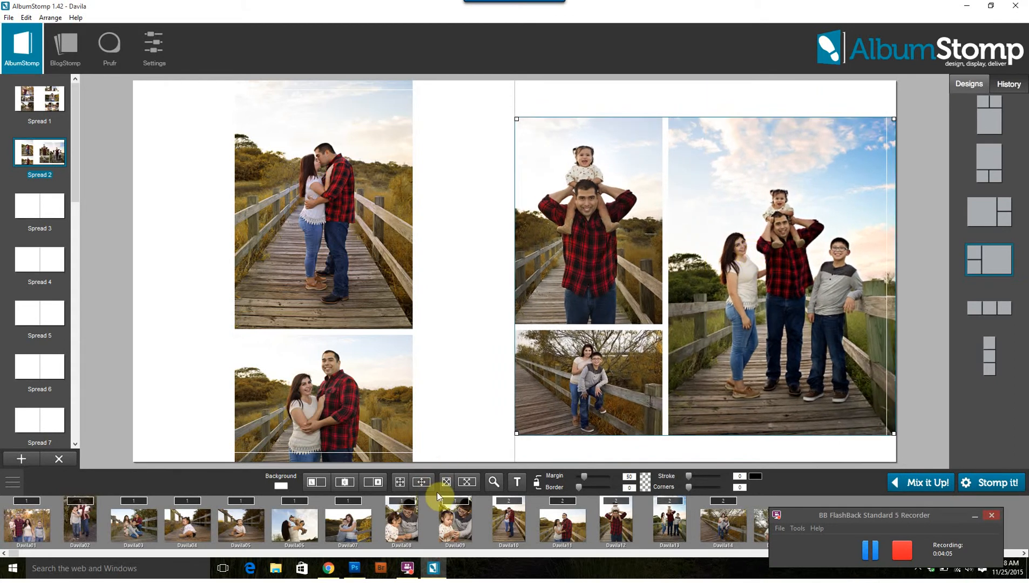
{"action": "left_click", "coordinate": [400, 482]}
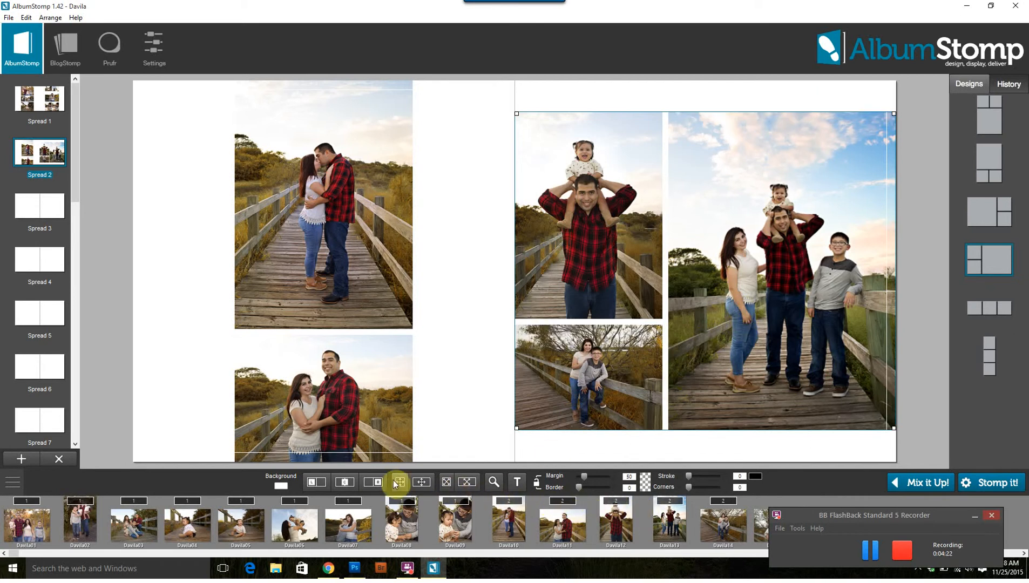
Step: Open the empty Spread 3
{"action": "left_click", "coordinate": [37, 206]}
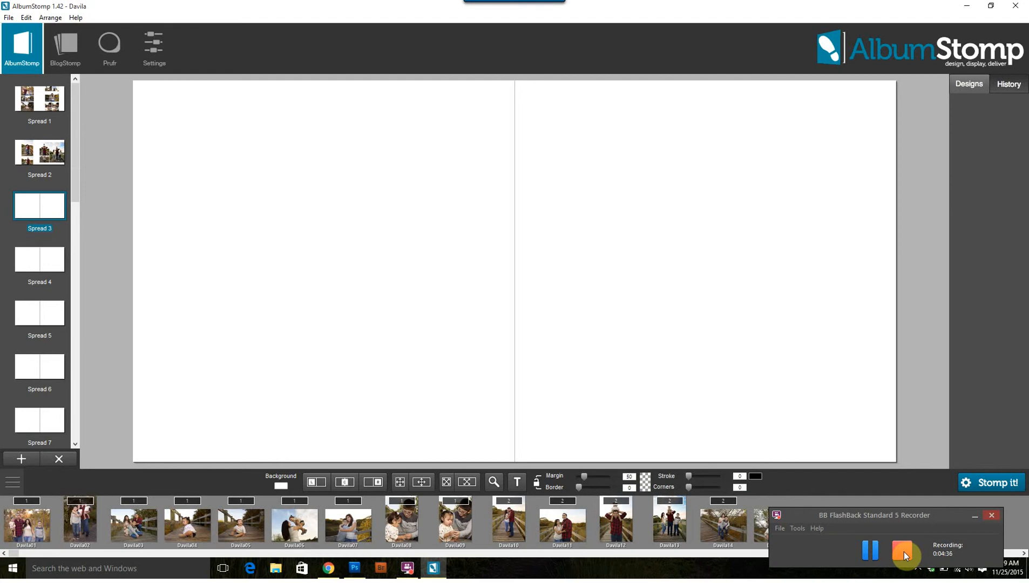
Step: Try to Stomp the album, then start saving the project and cancel the save
{"action": "left_click", "coordinate": [985, 481]}
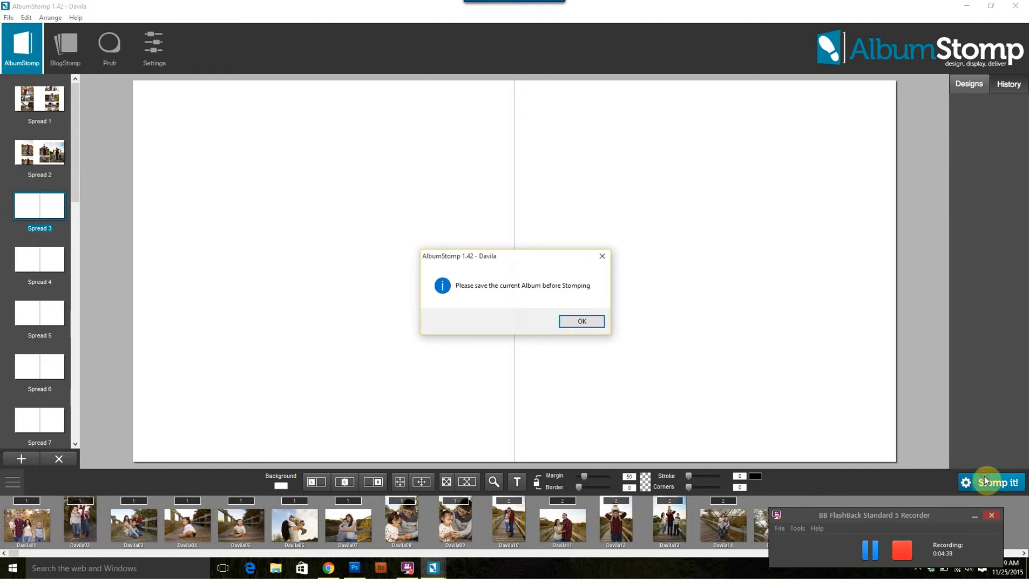
{"action": "left_click", "coordinate": [574, 322]}
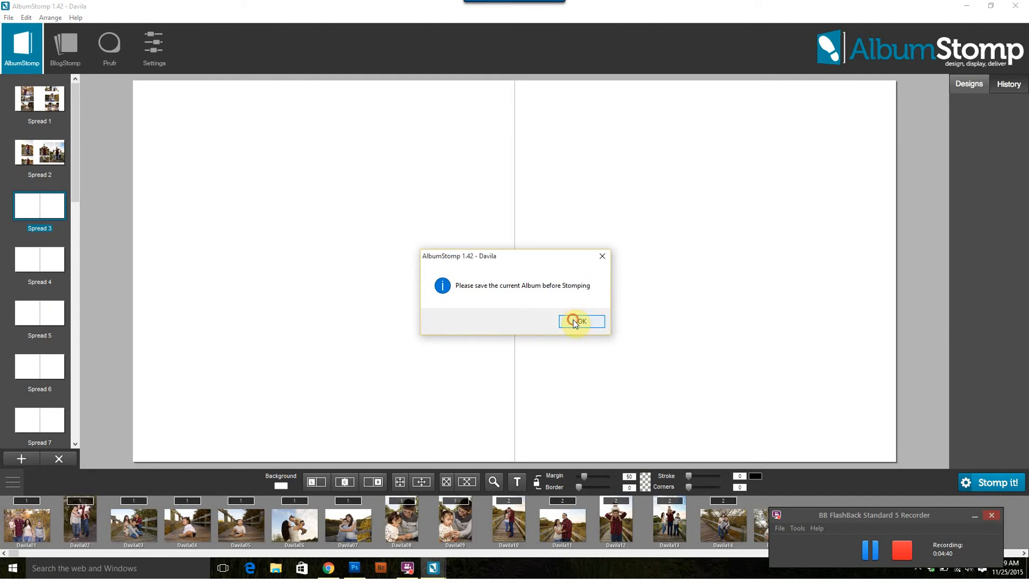
{"action": "left_click", "coordinate": [10, 18]}
{"action": "left_click", "coordinate": [27, 102]}
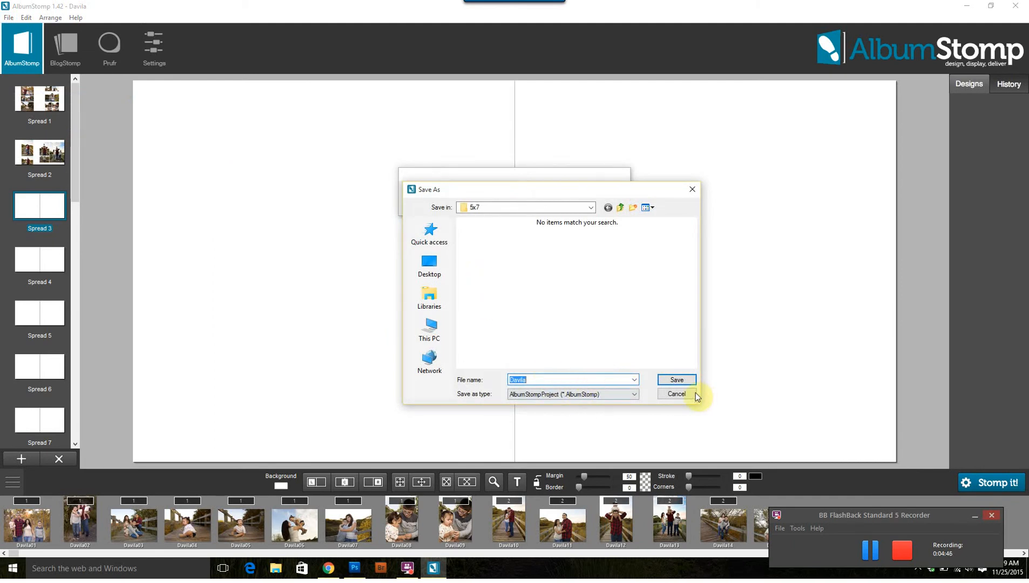
{"action": "left_click", "coordinate": [677, 393]}
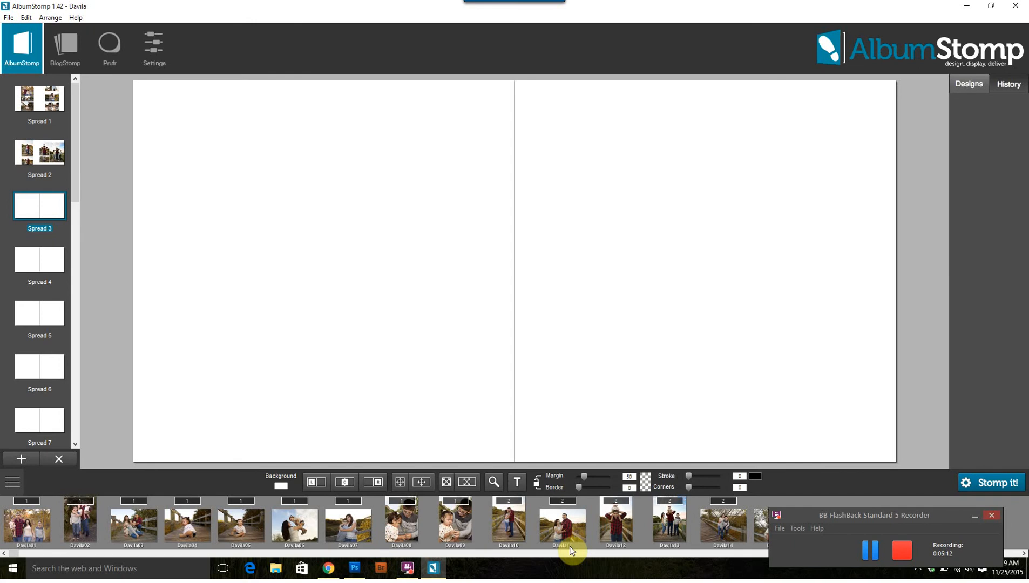
{"action": "scroll", "coordinate": [571, 551], "scroll_direction": "down", "scroll_amount": 1}
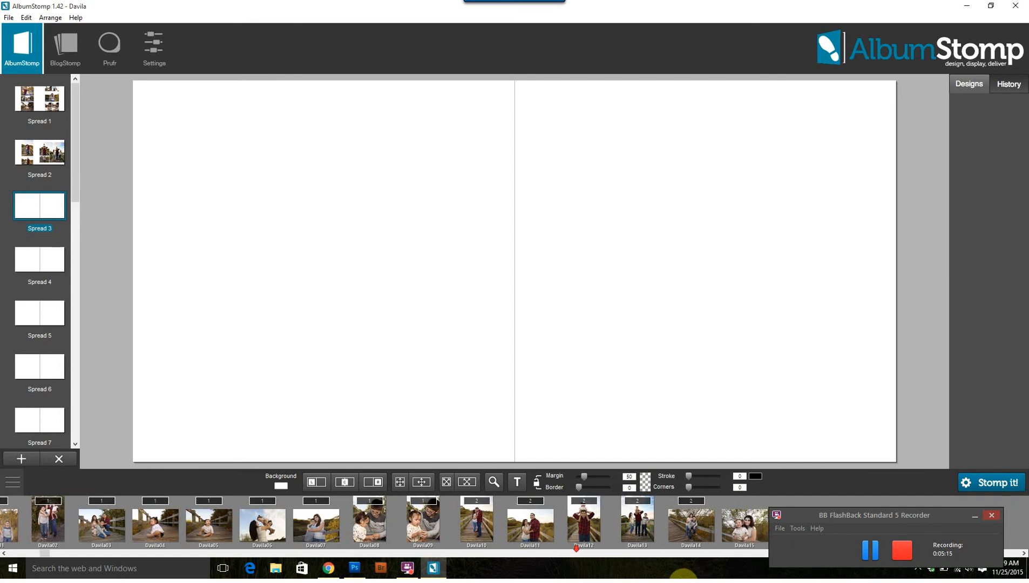